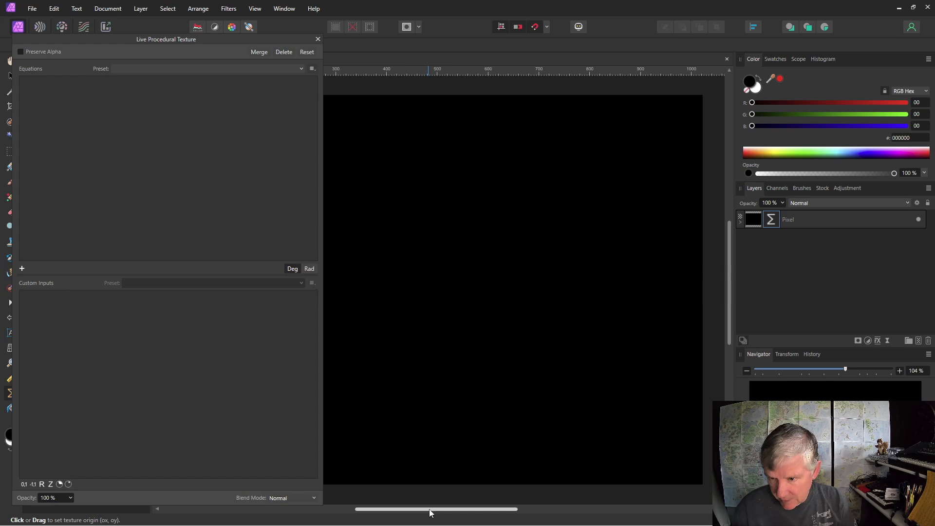
# Add an equation to the procedural texture and enter "var v=v3c2(rx,ry)/w;"
pyautogui.moveTo(430, 509); pyautogui.dragTo(422, 513)
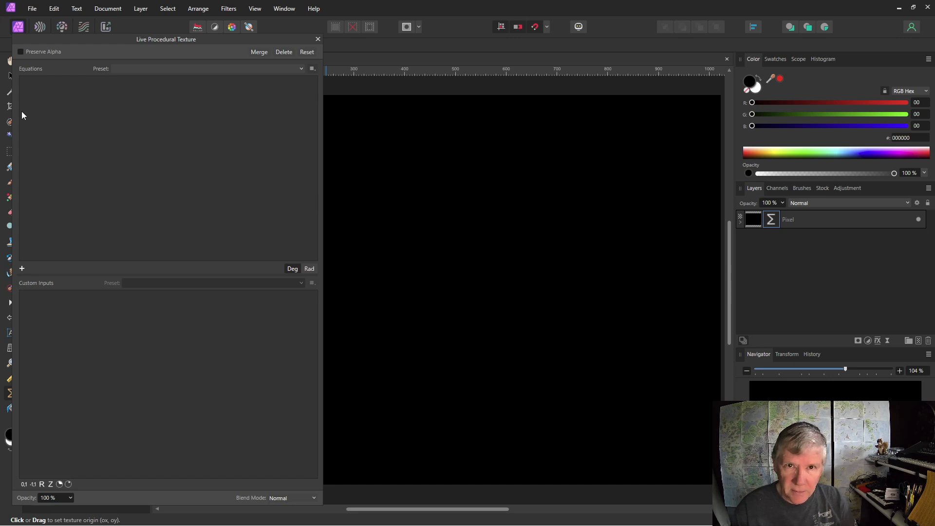
pyautogui.click(22, 269)
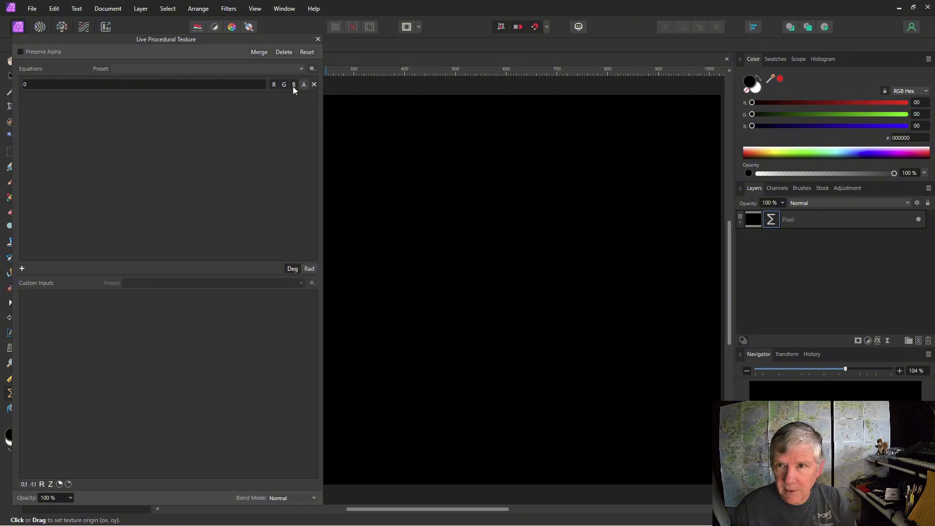
pyautogui.click(30, 84)
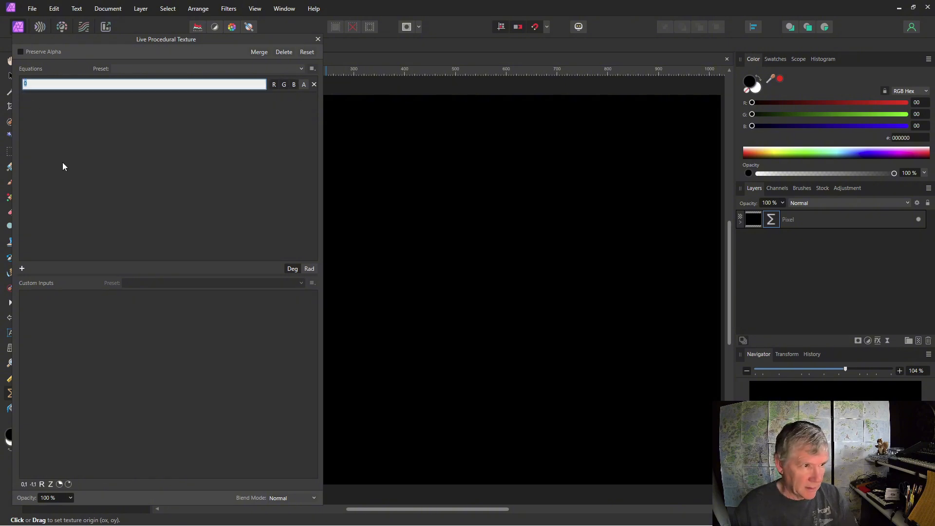
pyautogui.write('var v')
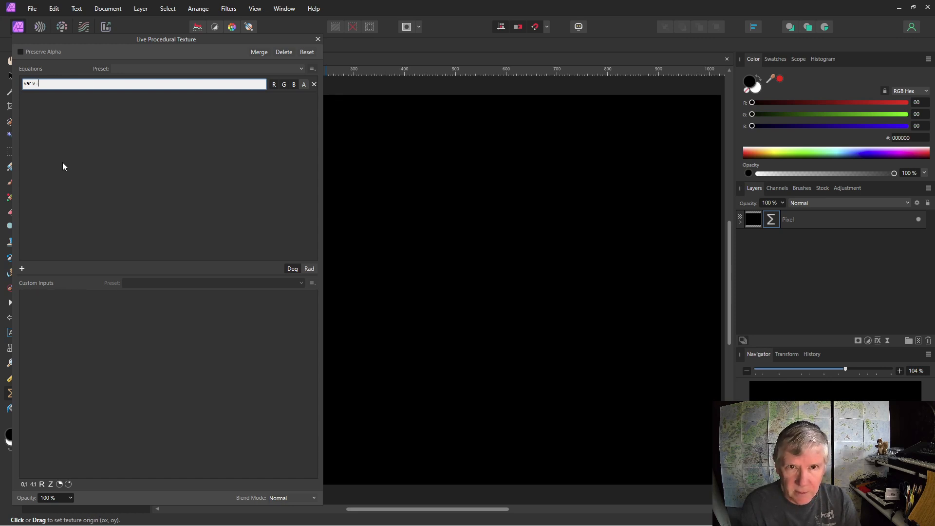
pyautogui.write('=v3c2(')
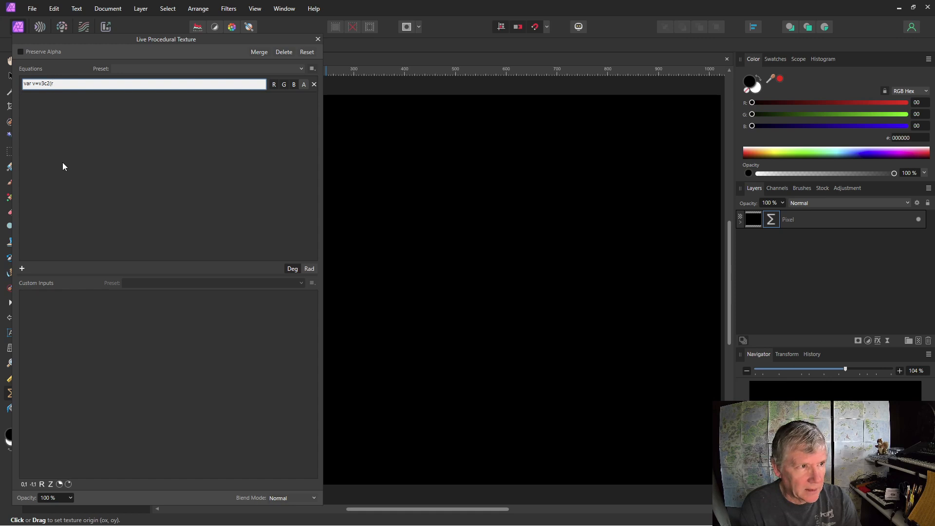
pyautogui.write('rx,ry')
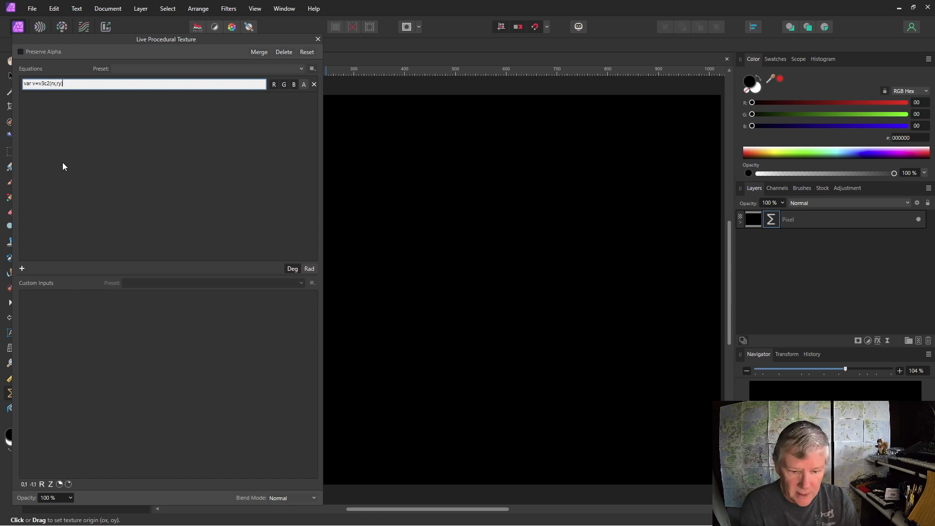
pyautogui.write(')/w')
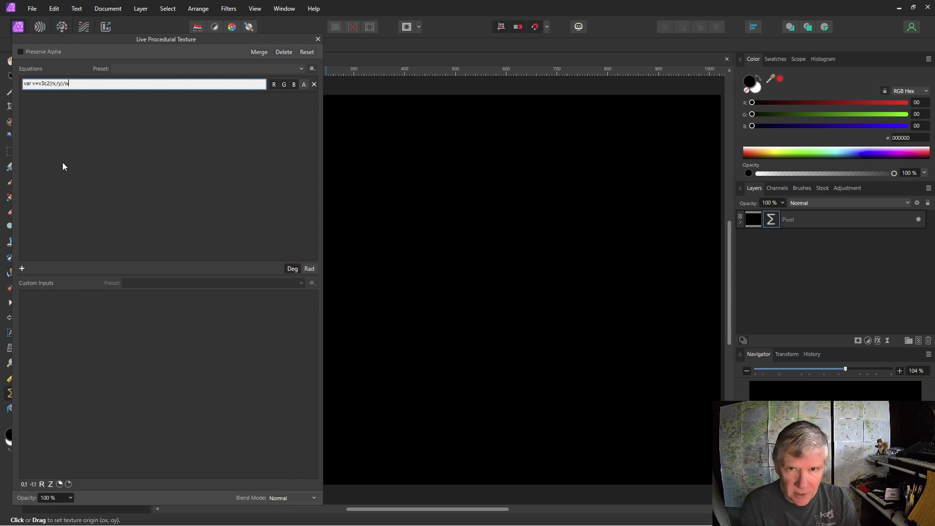
pyautogui.write(';')
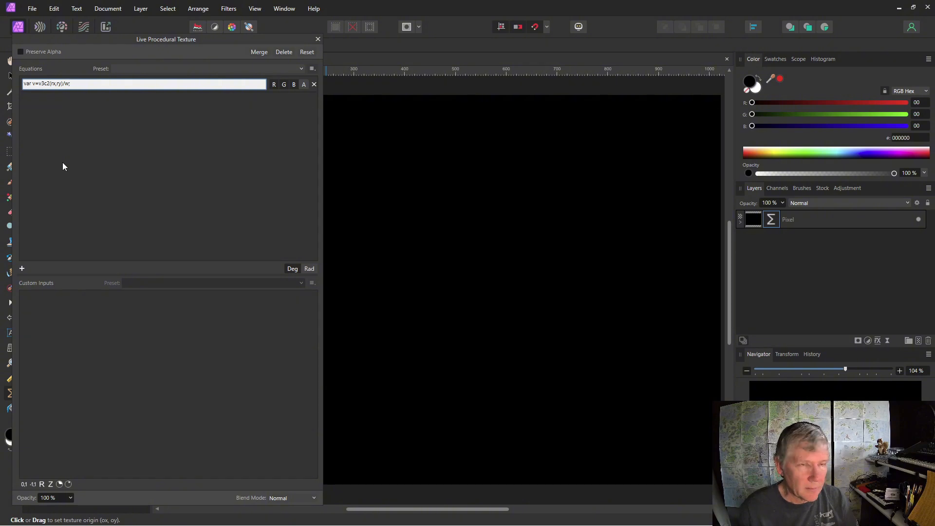
# Add three real-number (R) custom inputs to the procedural texture
pyautogui.click(42, 484)
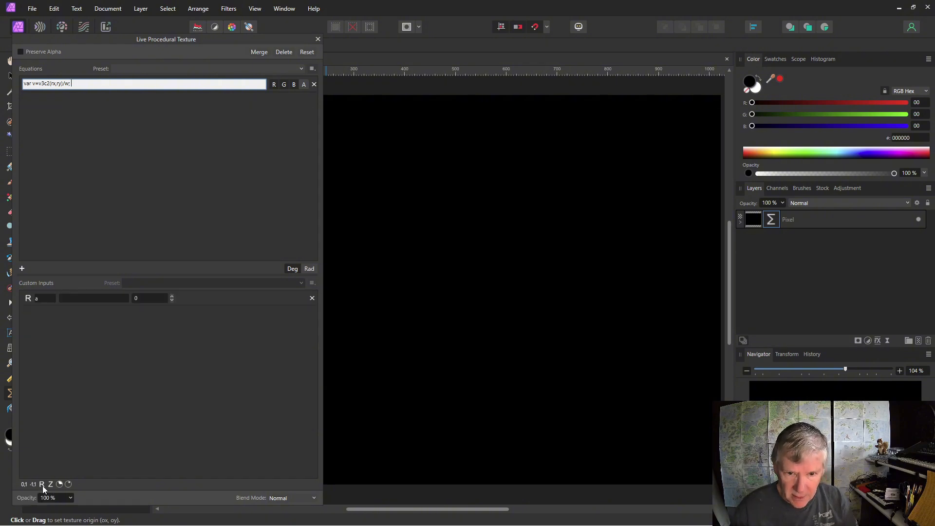
pyautogui.click(42, 485)
pyautogui.click(42, 485)
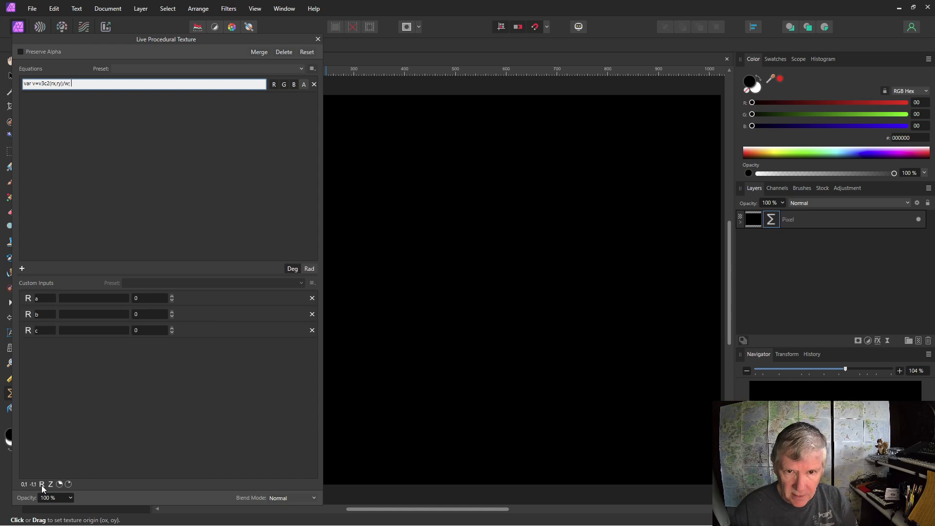
# Describe custom inputs a, b and c as "Scale Cellnoise", "Scale Cellnoise 2" and "Scale Perlin"
pyautogui.click(88, 298)
pyautogui.write('S')
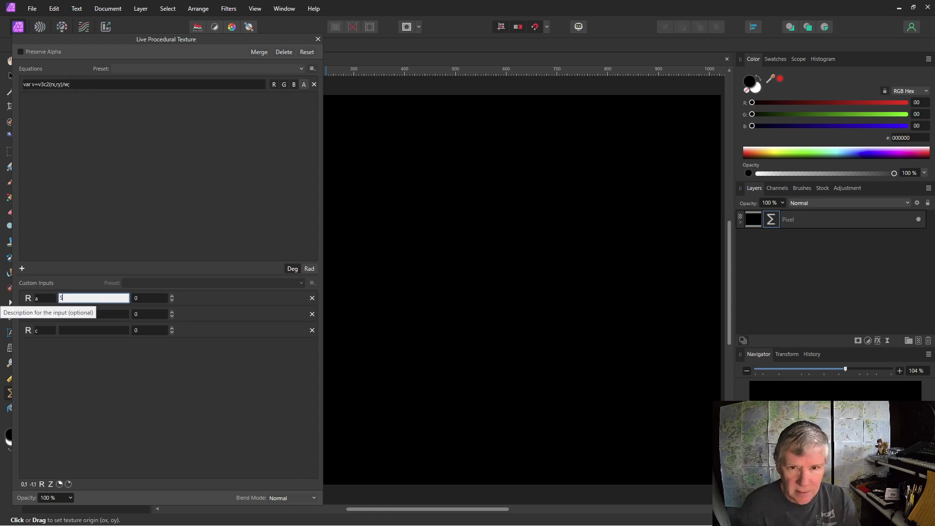
pyautogui.write('cale')
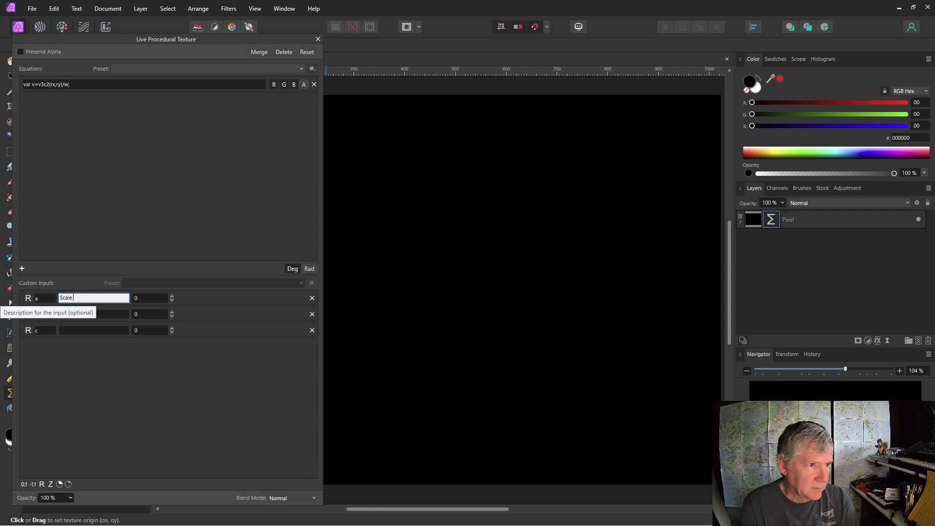
pyautogui.write(' Cellnoise')
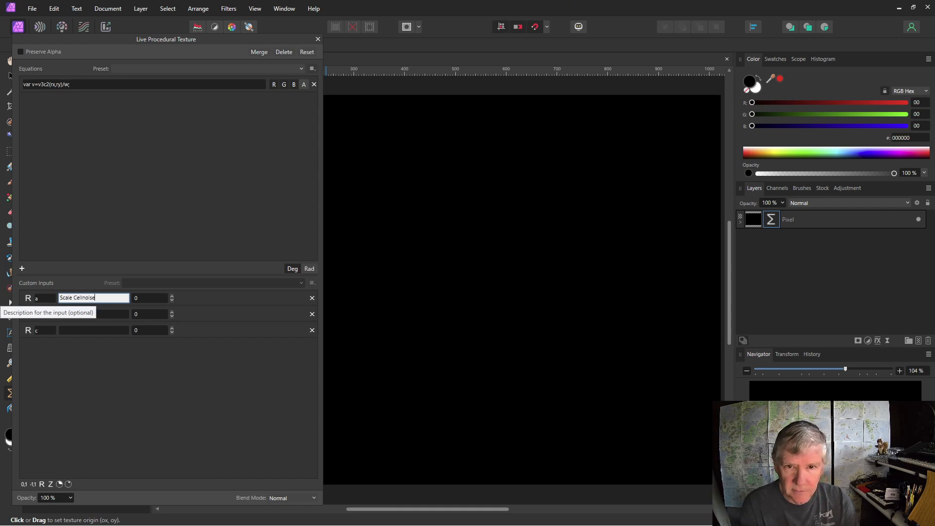
pyautogui.click(81, 315)
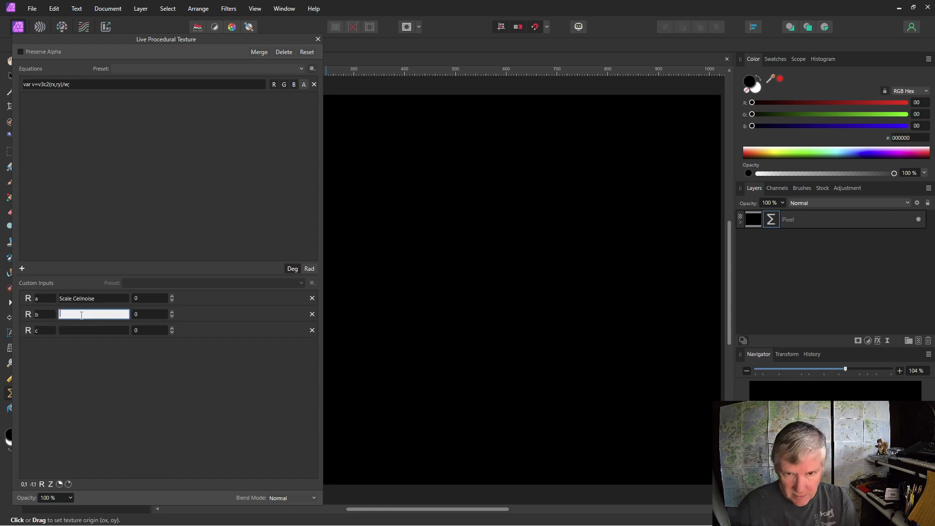
pyautogui.write('Scale')
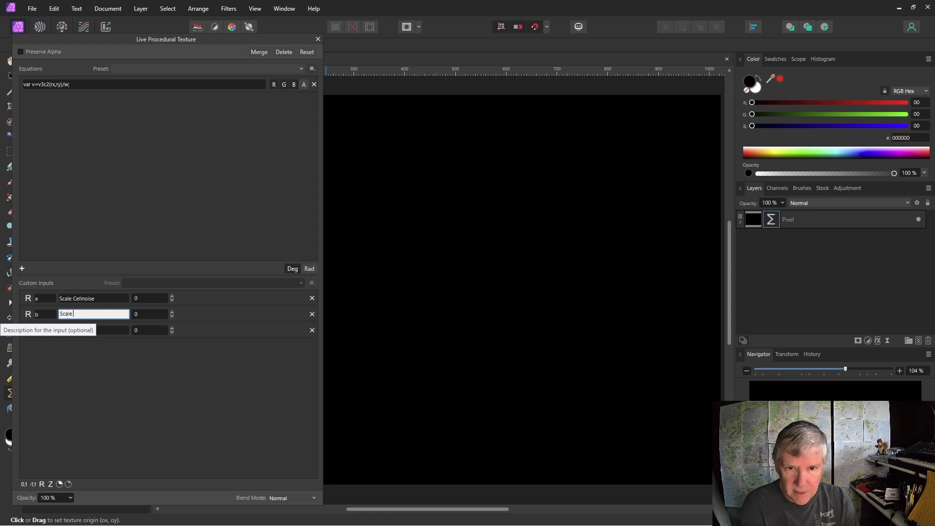
pyautogui.write(' Cellnoise 2')
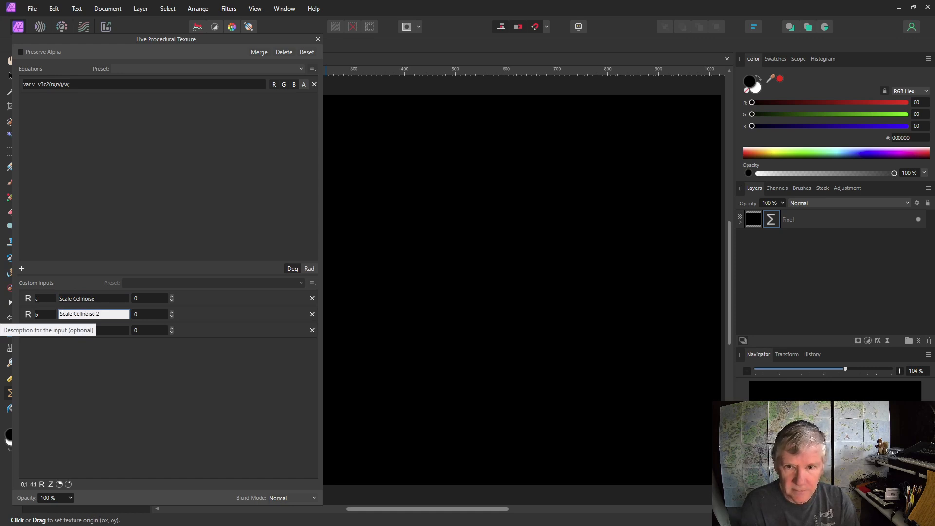
pyautogui.click(59, 332)
pyautogui.press('BackSpace')
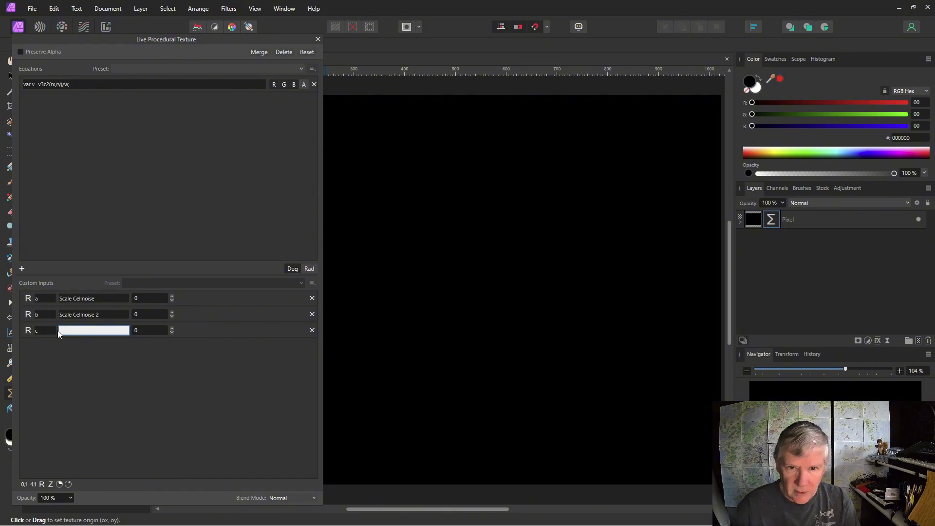
pyautogui.write('Scale Perlin')
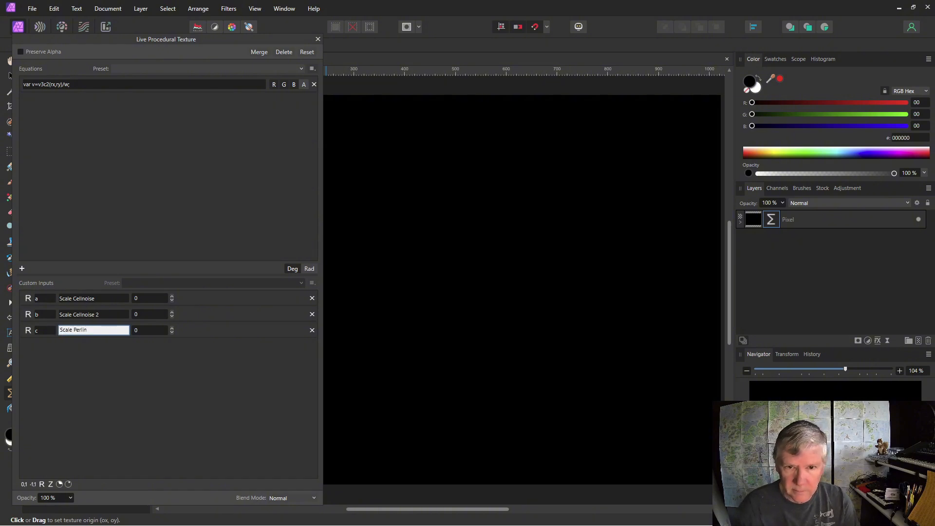
# Set the custom input values to 60 for Scale Cellnoise 2, 50 for Scale Perlin and 8 for Scale Cellnoise
pyautogui.click(140, 317)
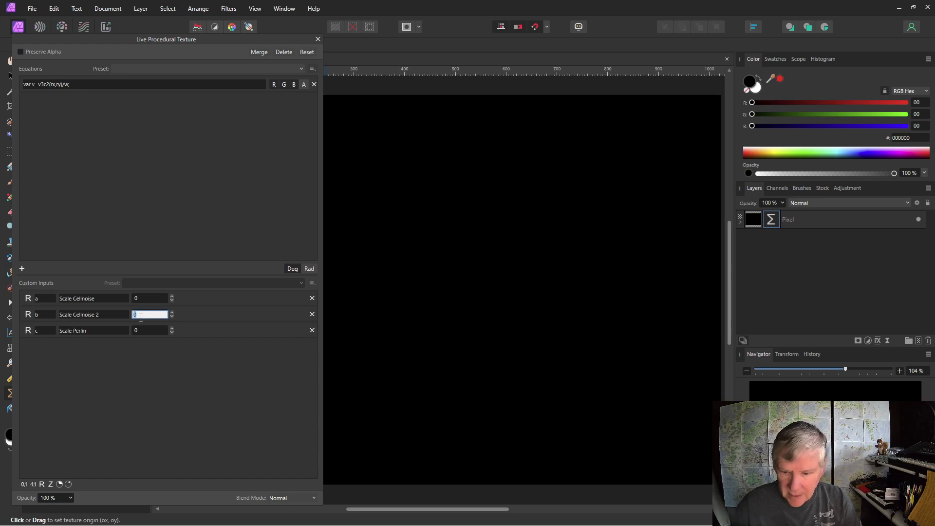
pyautogui.write('60')
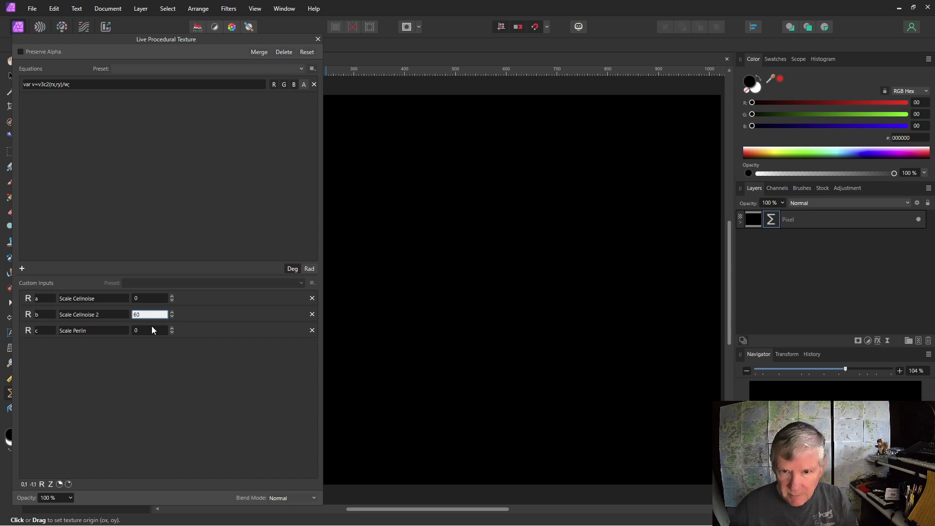
pyautogui.write('50')
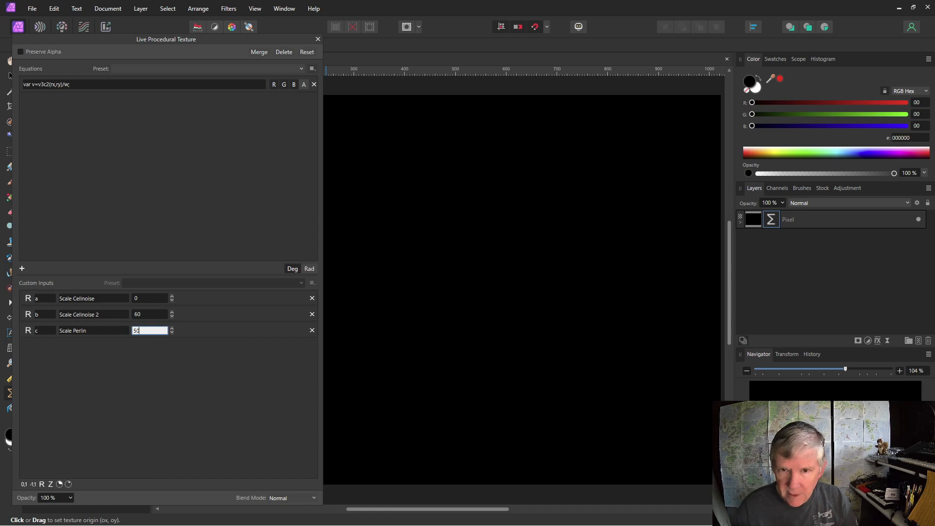
pyautogui.click(138, 299)
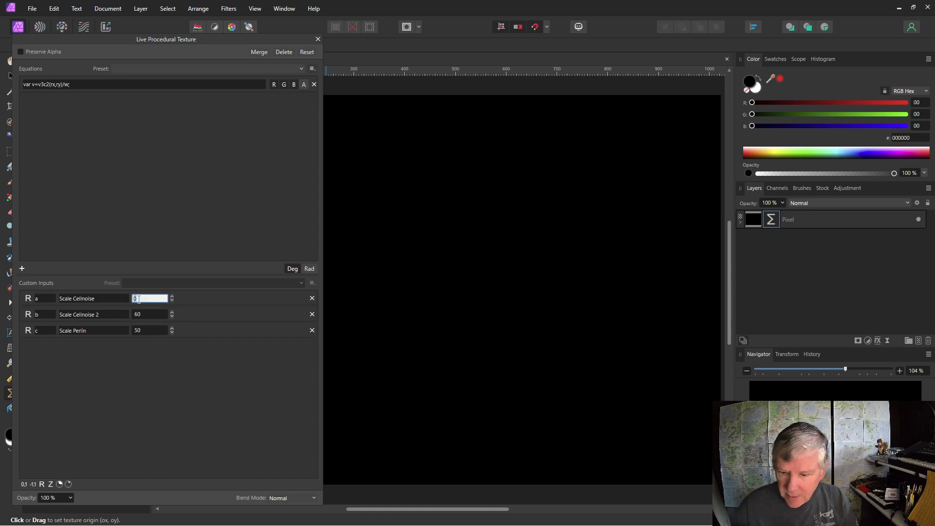
pyautogui.write('8')
pyautogui.press('Return')
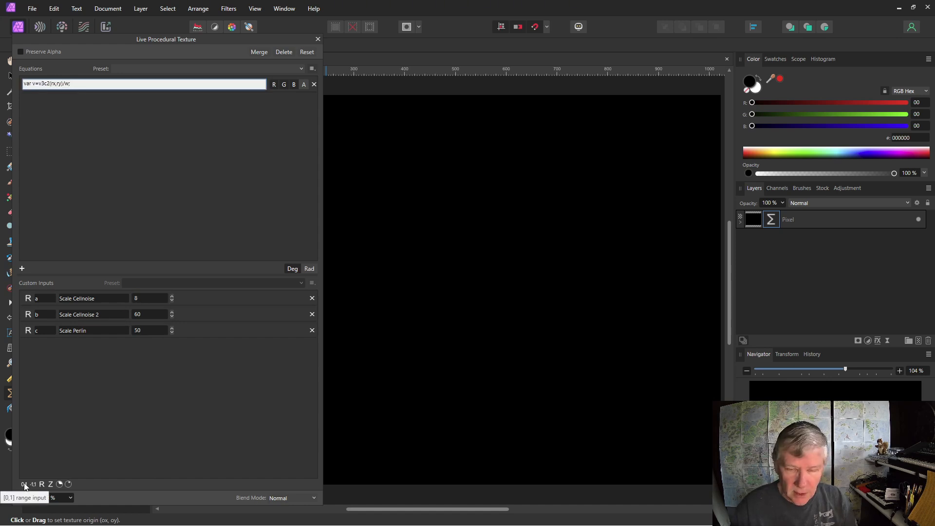
# Add three custom inputs with the [0,1] range below the scale inputs
pyautogui.click(24, 484)
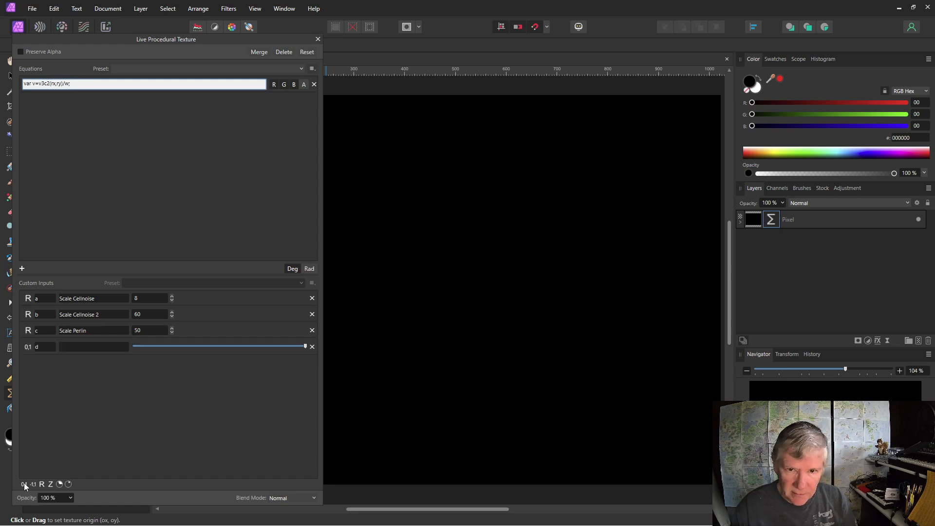
pyautogui.click(25, 484)
pyautogui.click(25, 484)
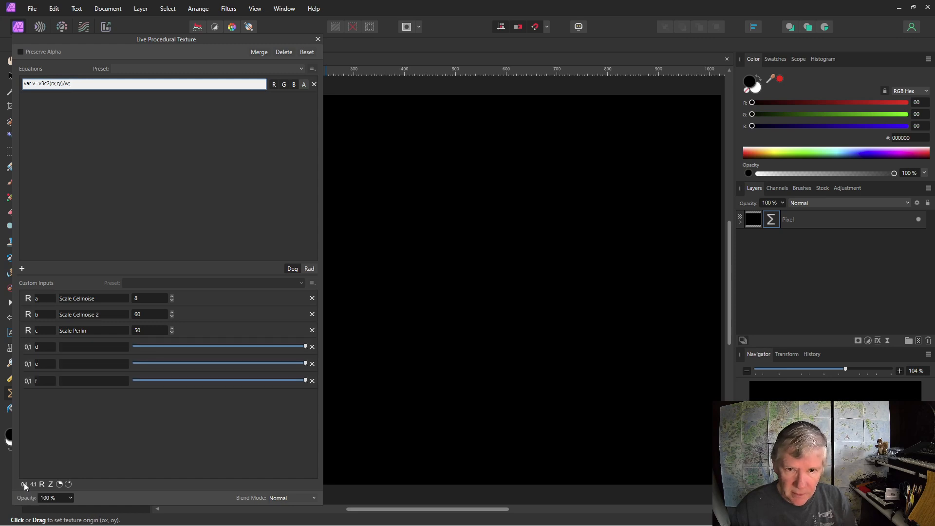
# Name the three [0,1] range inputs i1, i2 and i3, and reduce i2 and i3 to their minimum
pyautogui.click(42, 349)
pyautogui.write('i1')
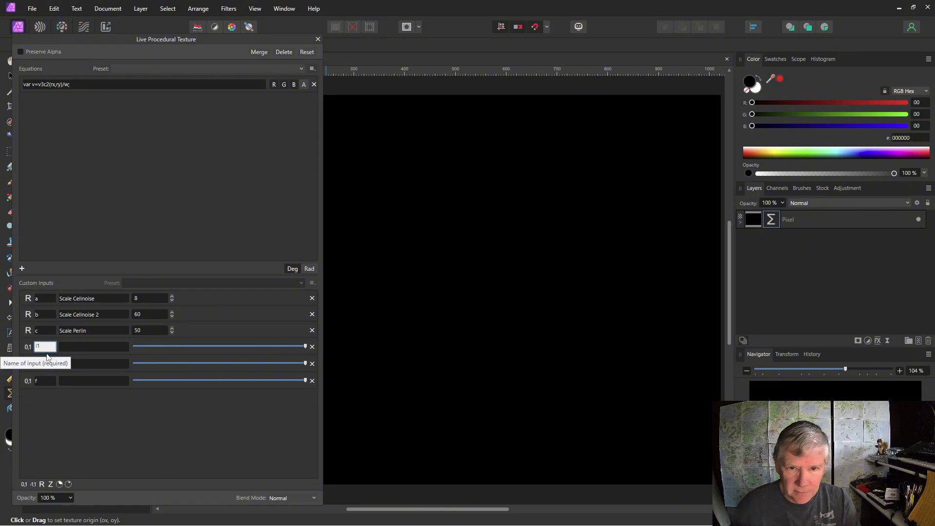
pyautogui.click(42, 365)
pyautogui.write('i2')
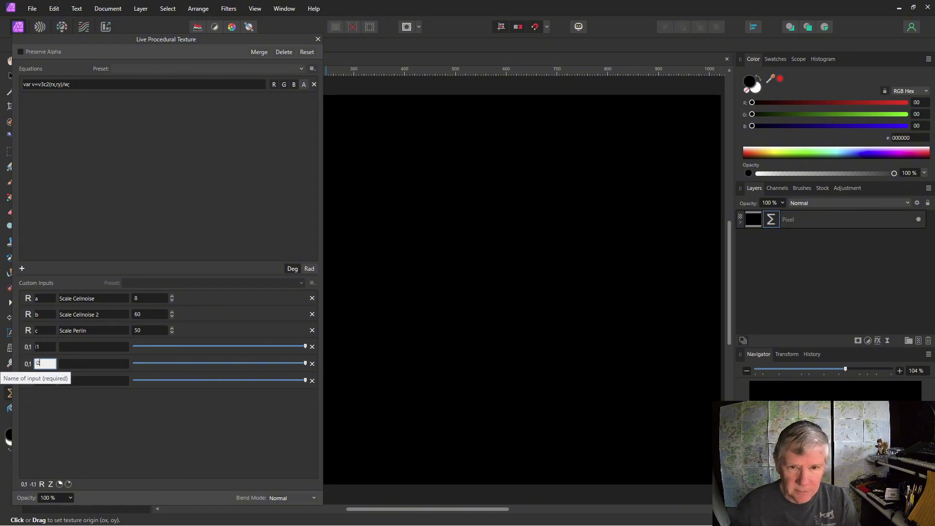
pyautogui.click(41, 381)
pyautogui.write('i3')
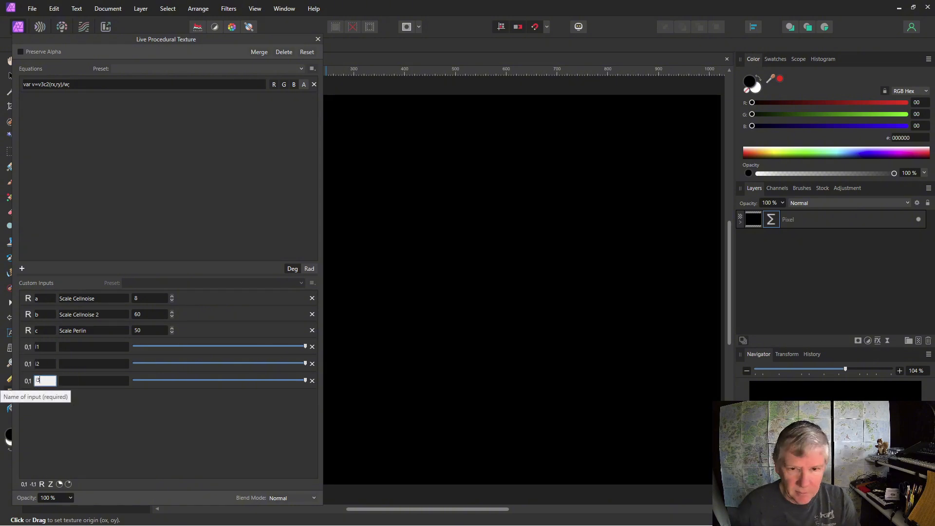
pyautogui.press('Return')
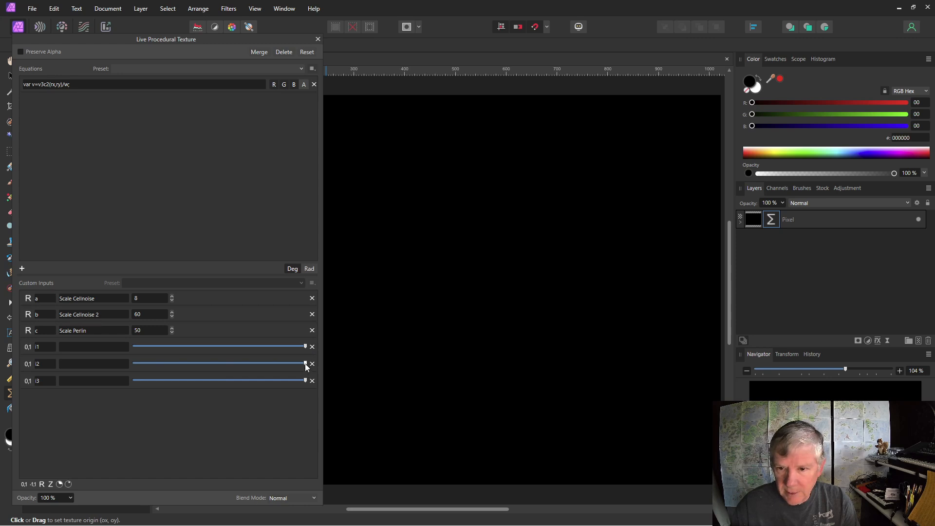
pyautogui.moveTo(306, 364); pyautogui.dragTo(17, 366)
pyautogui.moveTo(306, 381); pyautogui.dragTo(132, 384)
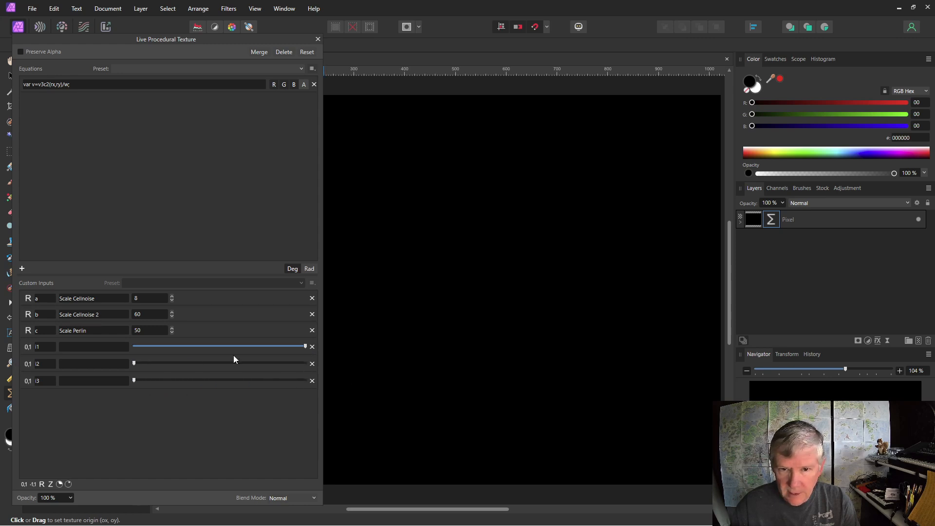
# Extend the equation to read "var v=vec2(rx,ry)/w; var t1=cellnoise(v.x*a,v.y*a,1)" and apply it
pyautogui.click(77, 83)
pyautogui.click(77, 84)
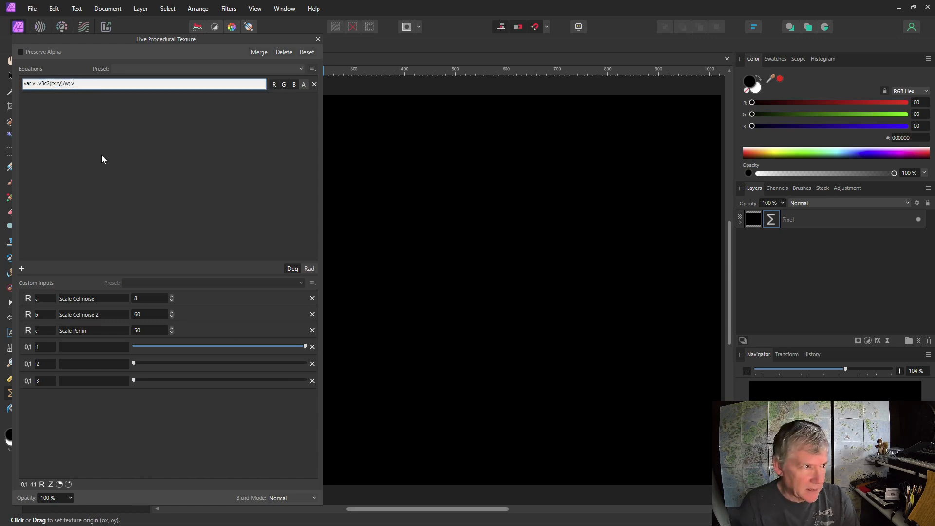
pyautogui.write('var t')
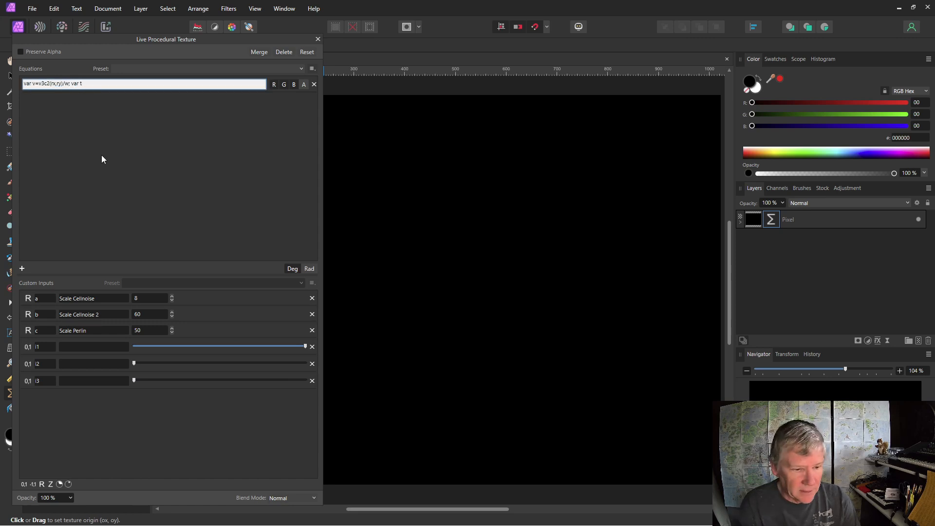
pyautogui.write('1')
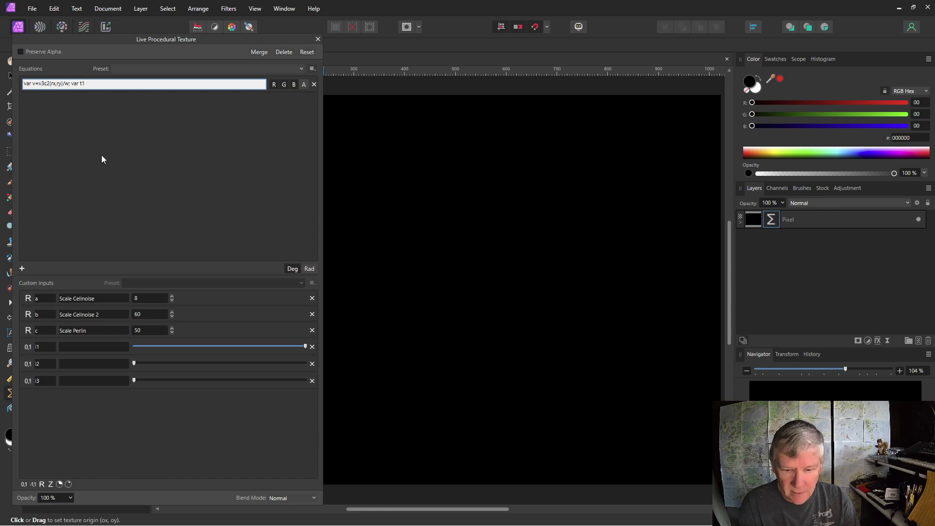
pyautogui.write('=cell')
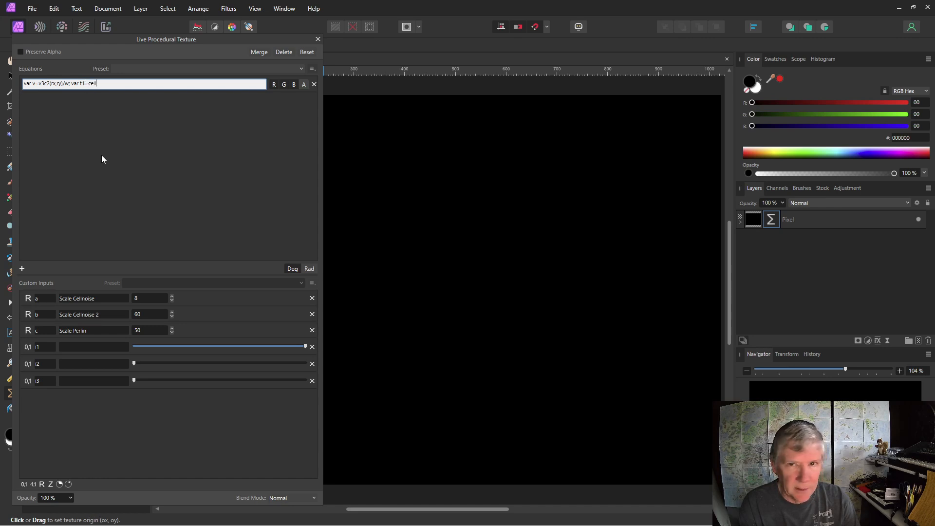
pyautogui.write('noise(')
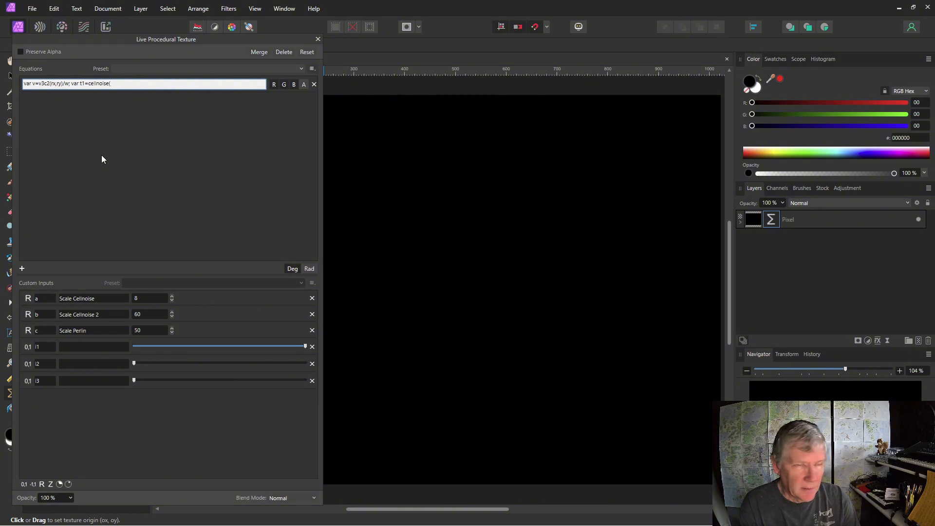
pyautogui.write('v.x*a')
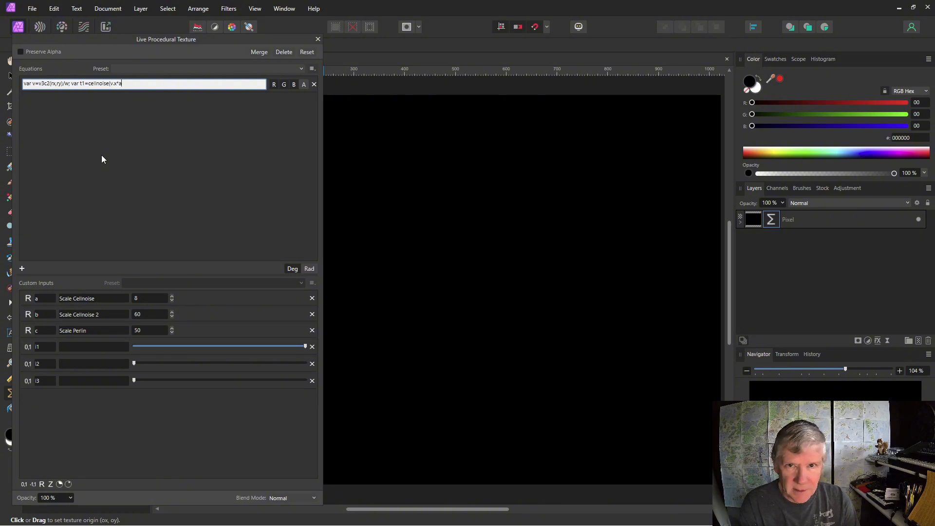
pyautogui.write(',v.y')
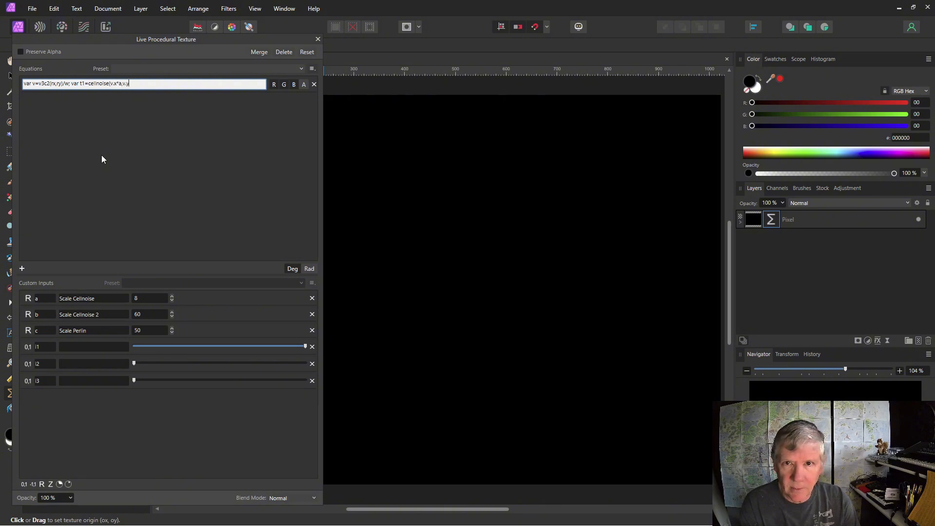
pyautogui.write('*a,1')
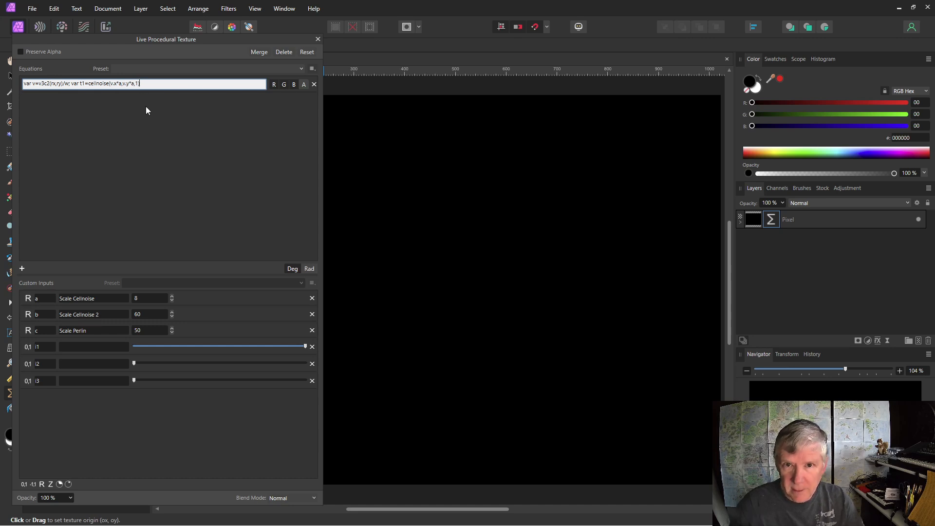
pyautogui.press('Return')
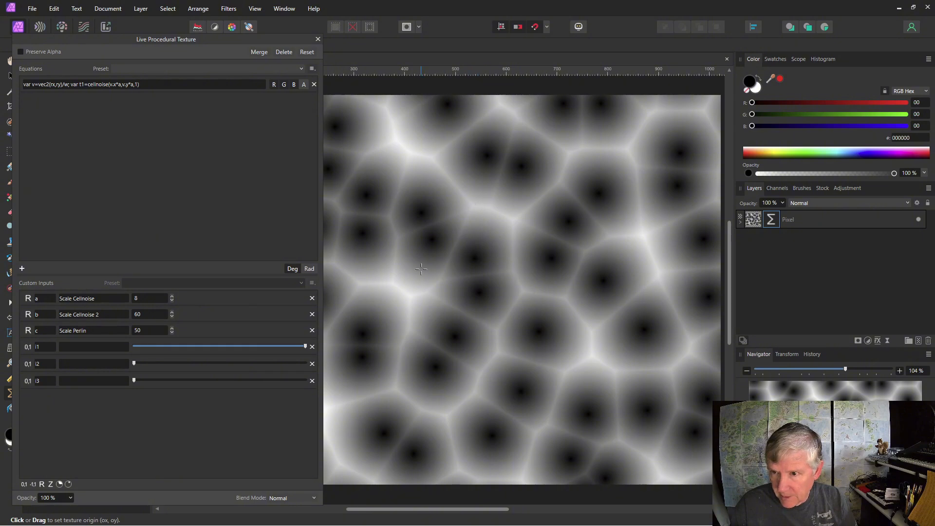
# Invert the cell noise by changing the t1 expression to 1-cellnoise(v.x*a,v.y*a,1)
pyautogui.click(87, 83)
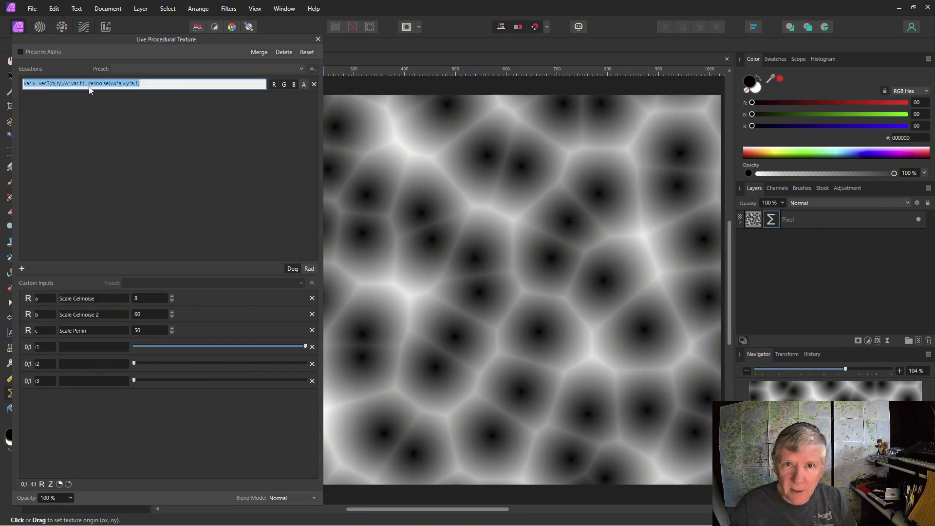
pyautogui.click(88, 85)
pyautogui.write('1-')
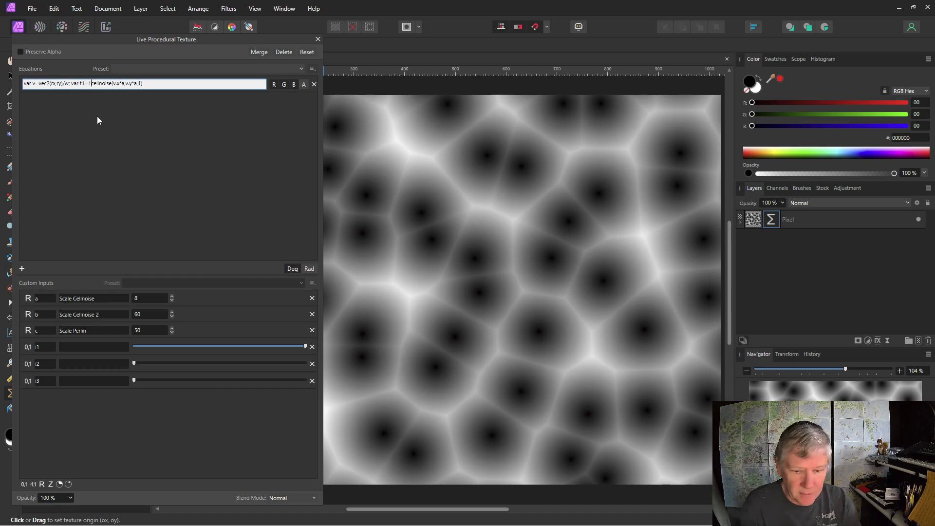
pyautogui.press('Return')
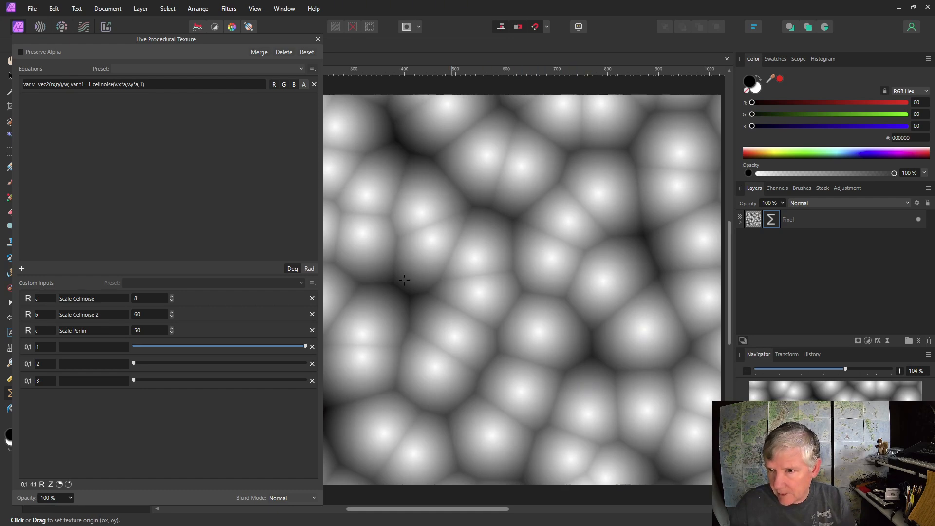
# Change the t1 expression to (1-cellnoise(v.x*a,v.y*a,1))*i1 and reduce the i1 input to about half
pyautogui.click(88, 83)
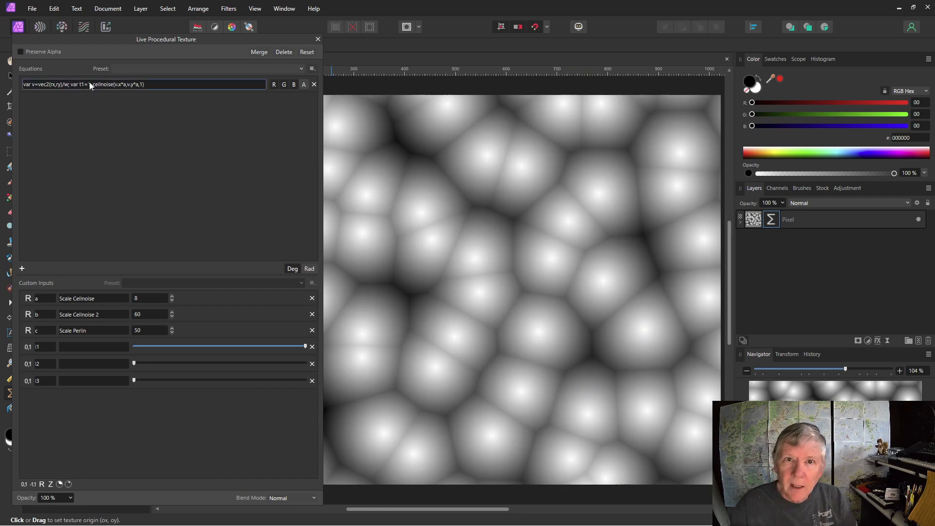
pyautogui.click(88, 83)
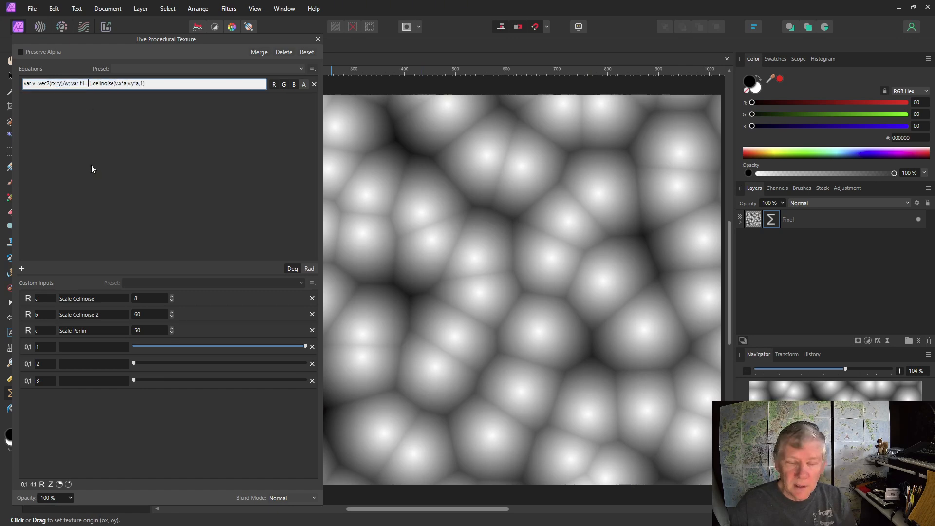
pyautogui.write('(')
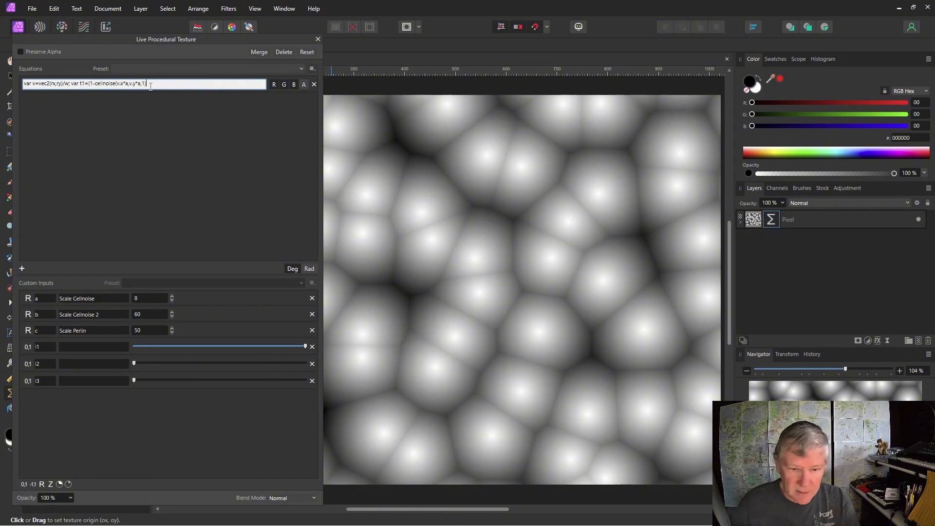
pyautogui.write(')*i1')
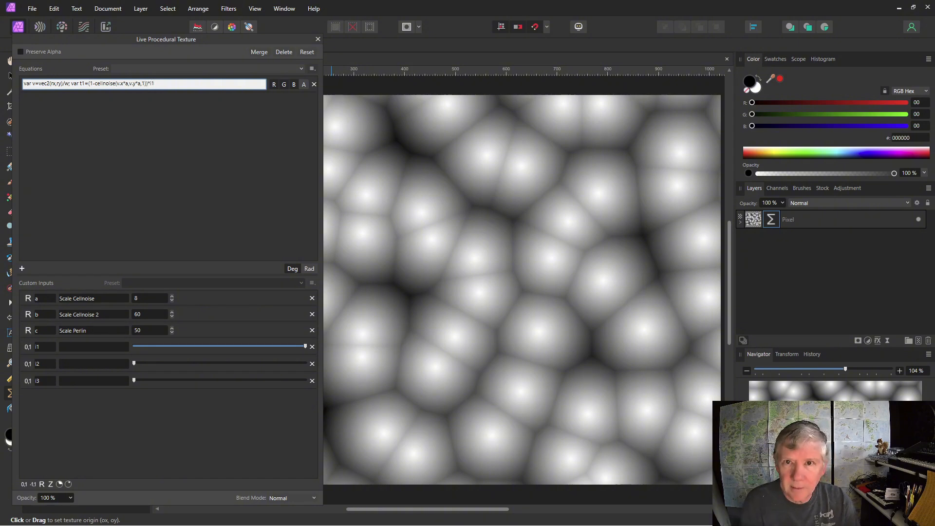
pyautogui.press('Return')
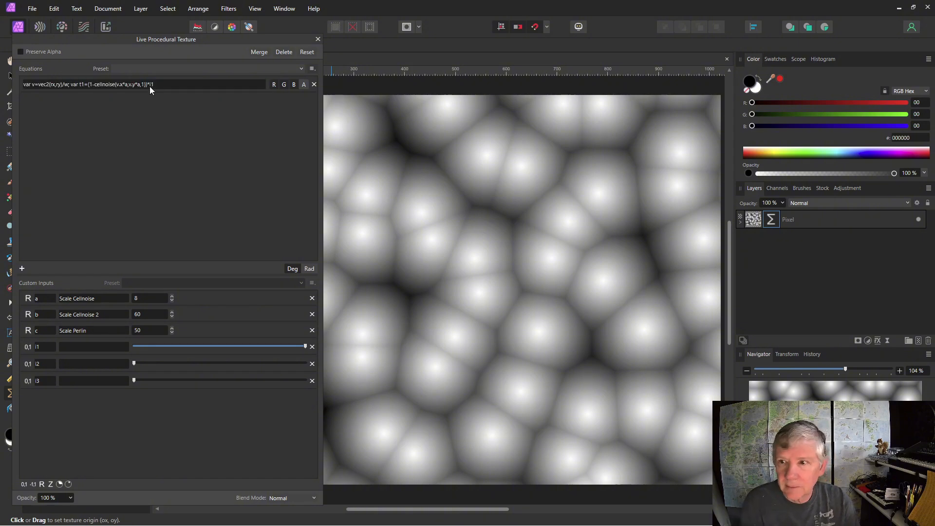
pyautogui.moveTo(307, 347); pyautogui.dragTo(216, 348)
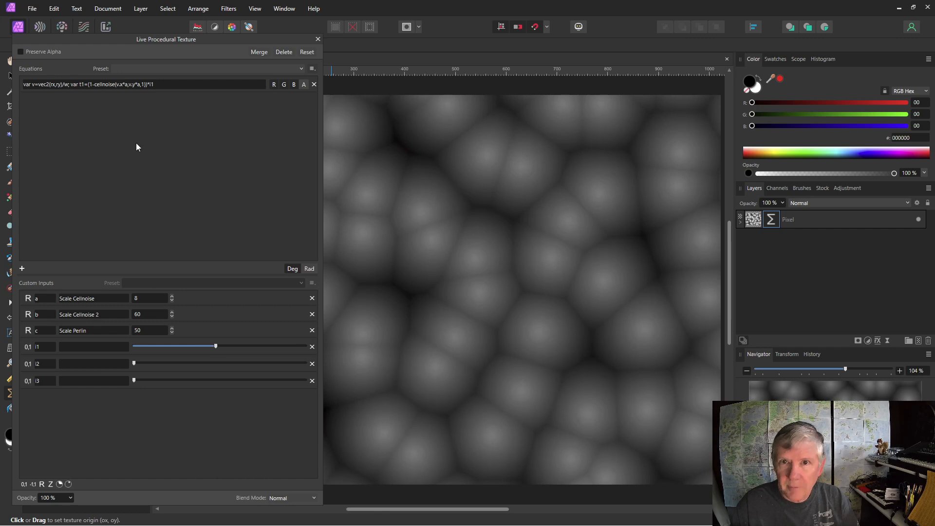
# Append a second noise term, t2=cellnoise2(v.x*b*10,v.y*b*10,4), to the end of the equation
pyautogui.click(161, 86)
pyautogui.click(161, 86)
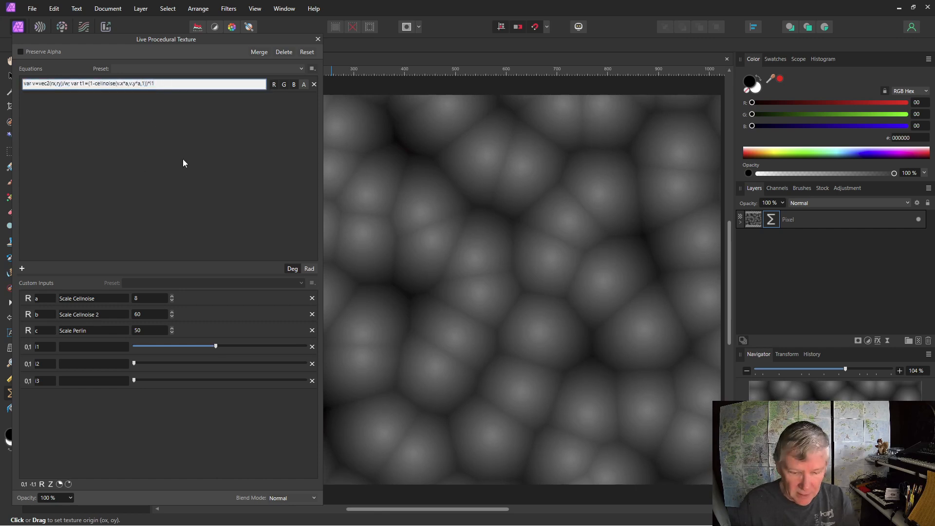
pyautogui.write('; t2')
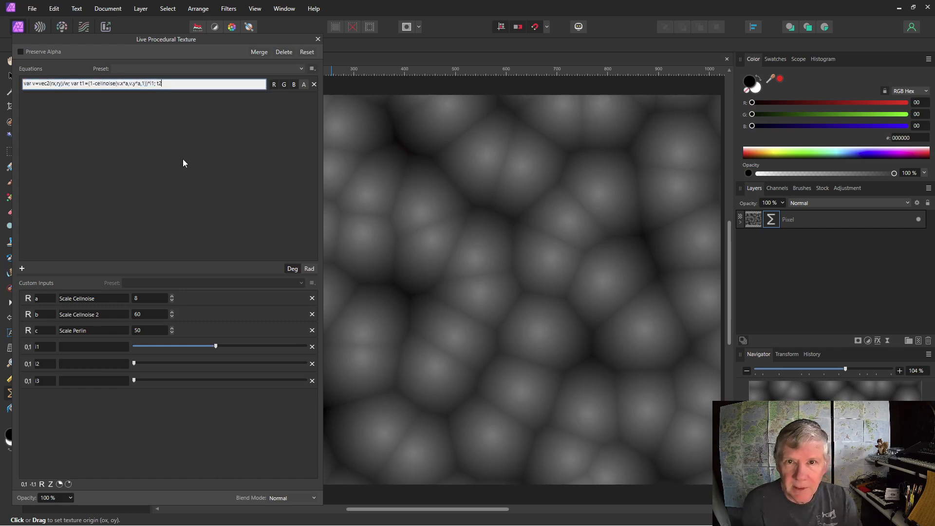
pyautogui.write('=')
pyautogui.write('cellnois')
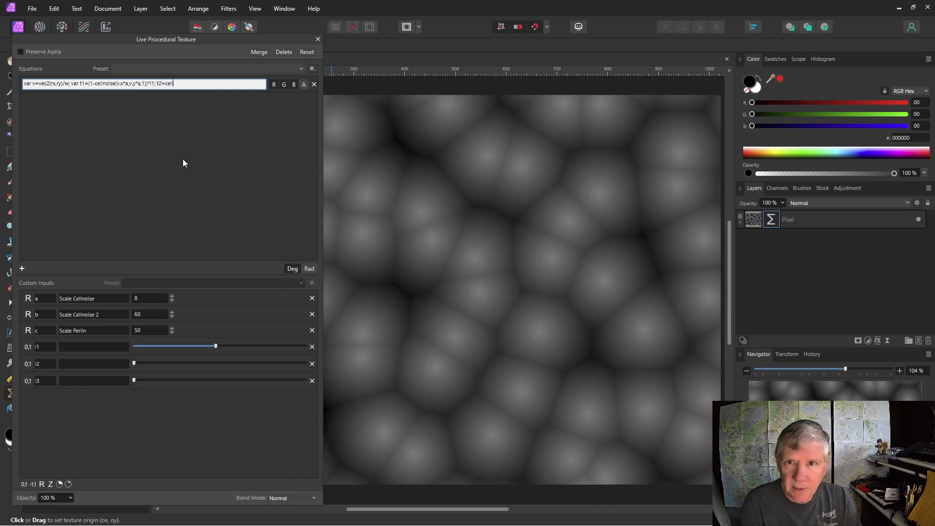
pyautogui.write('e')
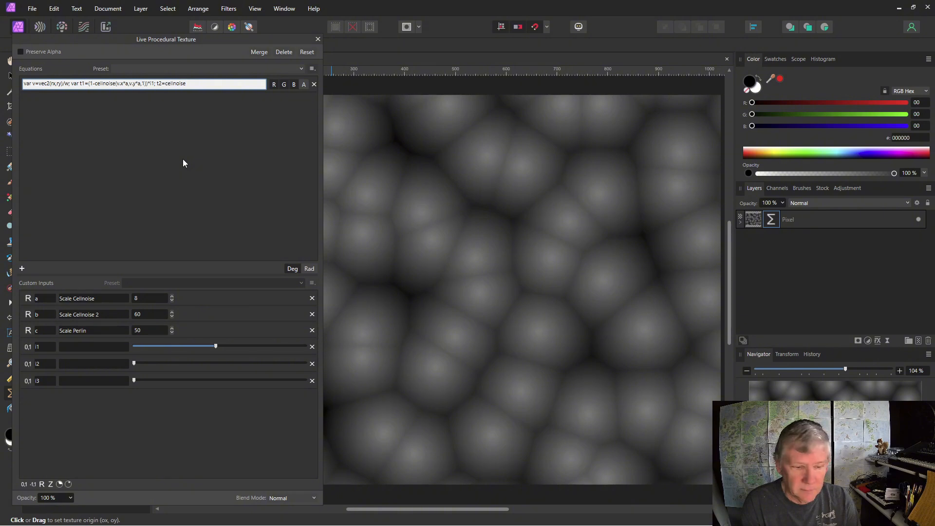
pyautogui.write('2(v')
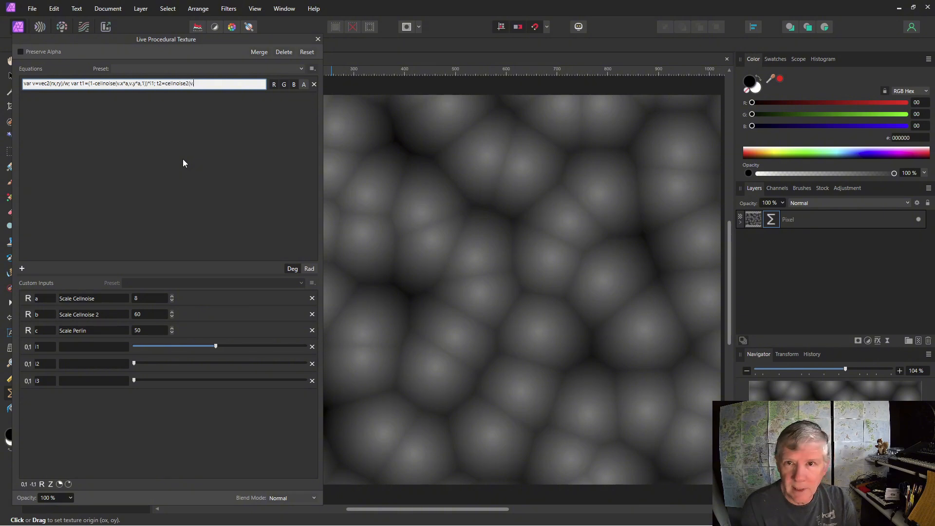
pyautogui.write('.x')
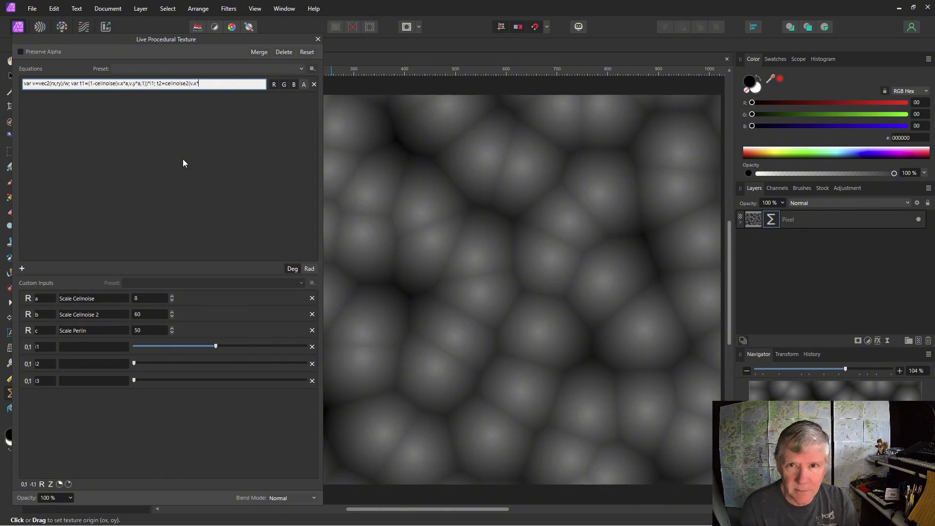
pyautogui.write('*b')
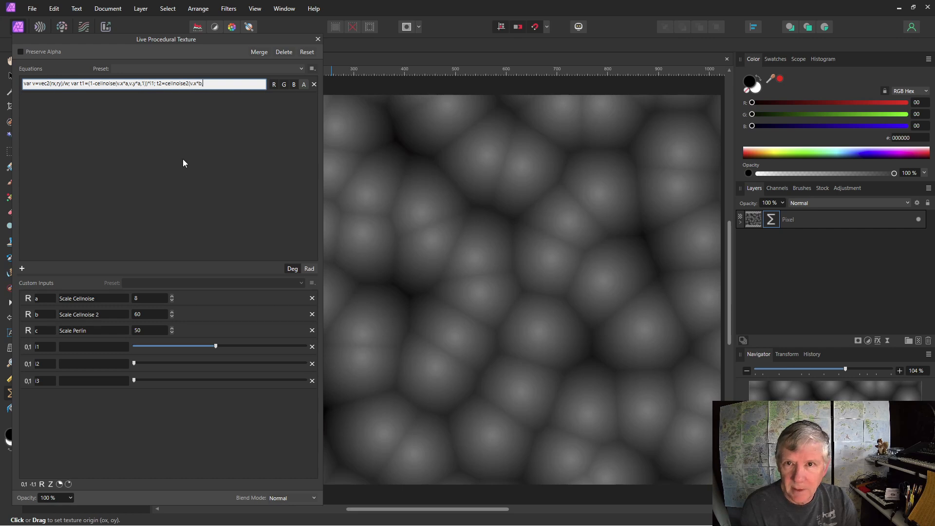
pyautogui.write(',v.y*')
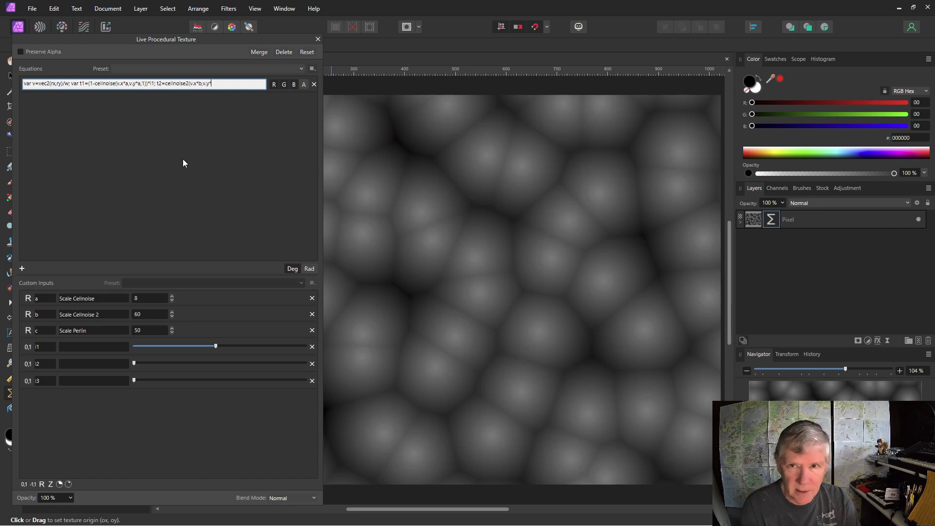
pyautogui.write('b')
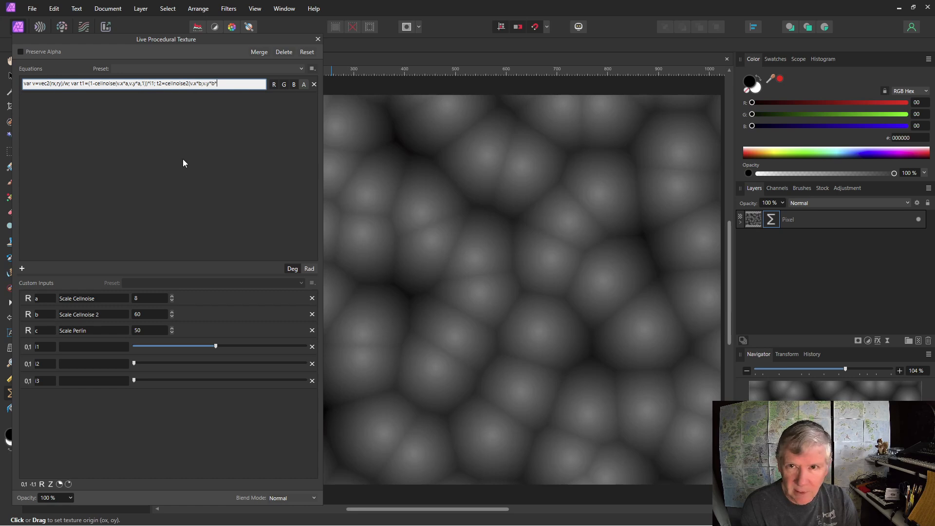
pyautogui.write('*10')
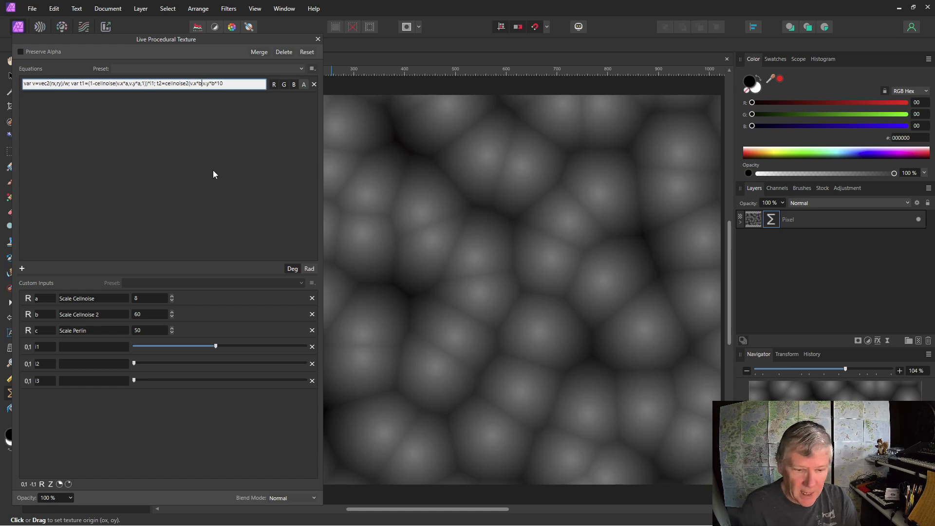
pyautogui.write('*10')
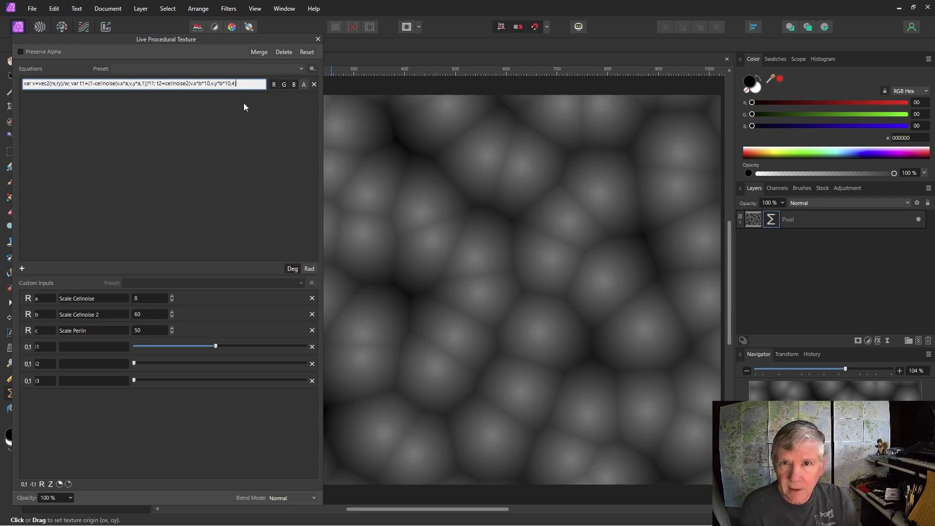
# Declare t2 as a variable by inserting "var" before it in the equation, and apply the change
pyautogui.press('BackSpace')
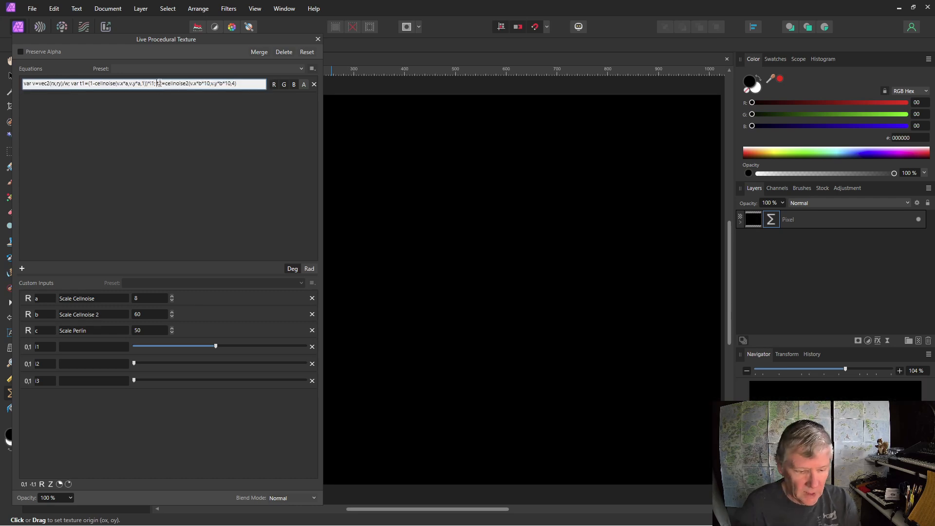
pyautogui.write('var')
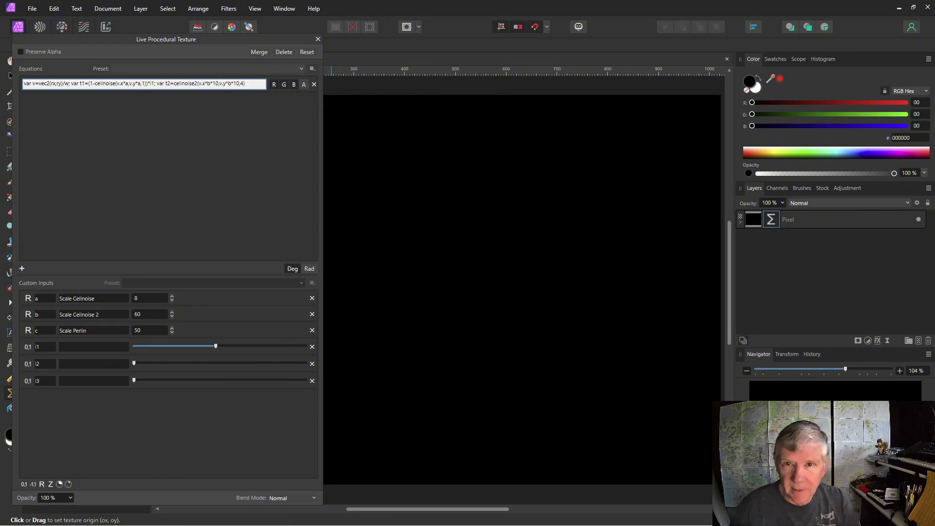
pyautogui.click(225, 134)
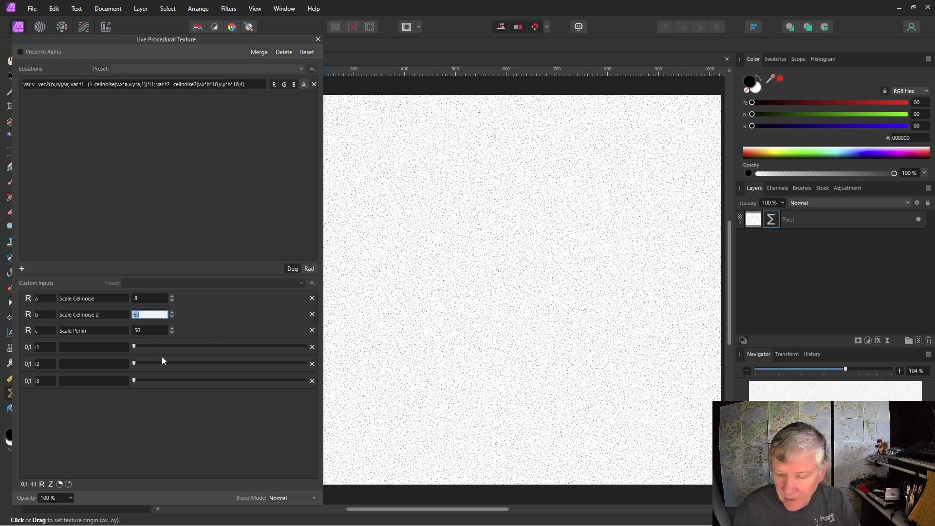
# With i1 at its minimum, set the Scale Cellnoise 2 input to 10
pyautogui.write('10')
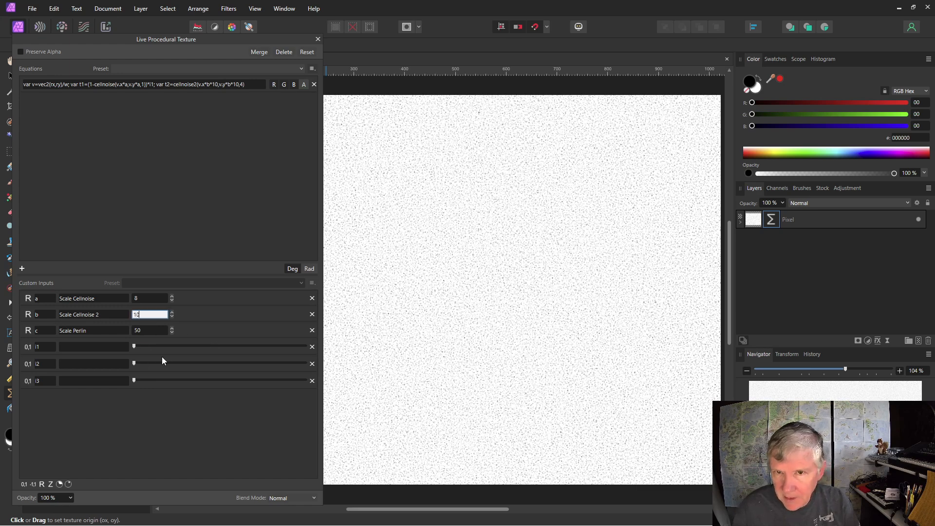
pyautogui.press('Return')
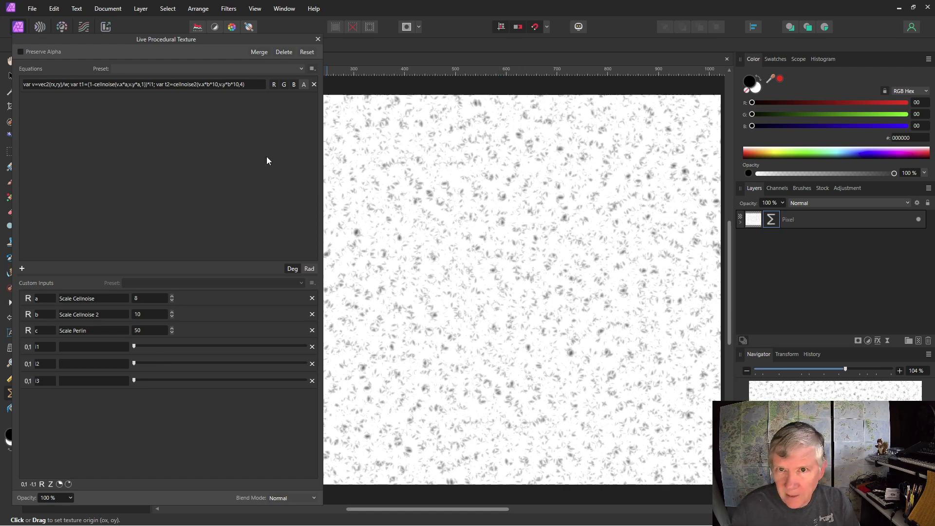
# Multiply the t2 expression by i2 at the end of the equation and apply the change
pyautogui.click(243, 87)
pyautogui.write('*')
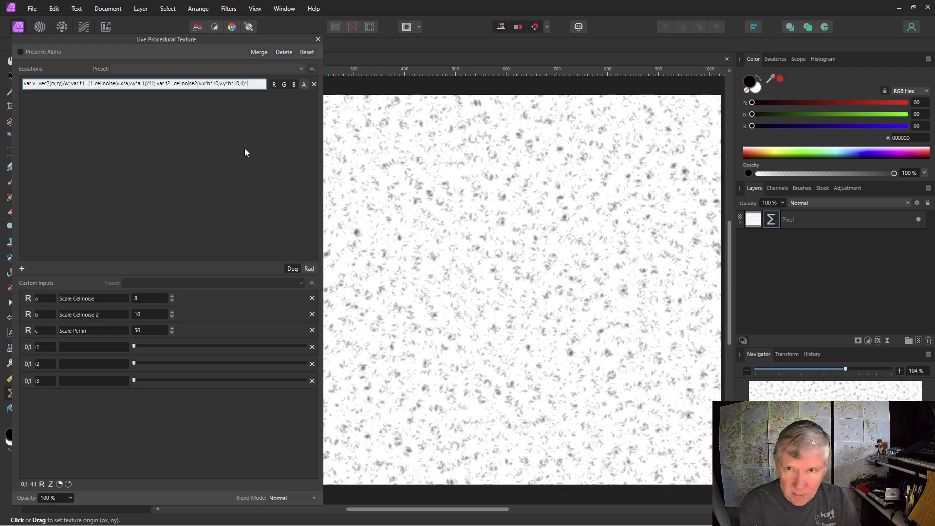
pyautogui.write('i2')
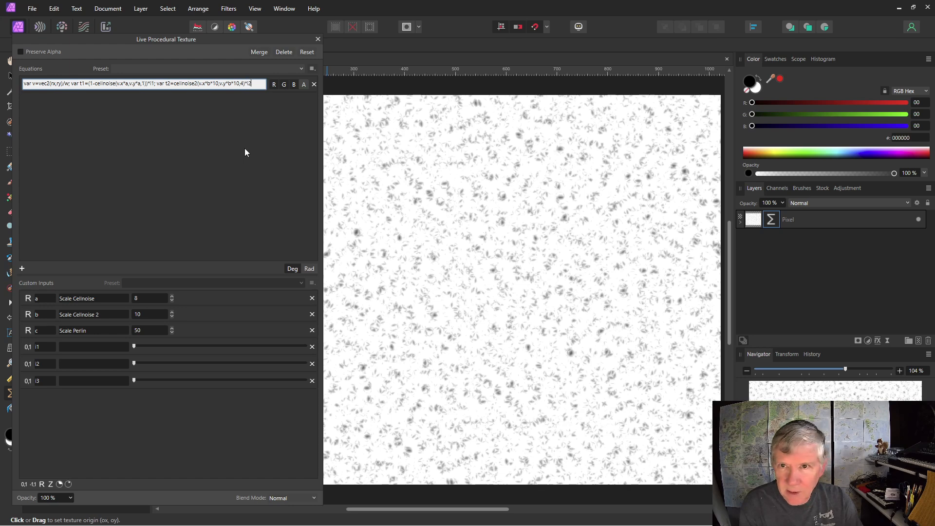
pyautogui.press('Return')
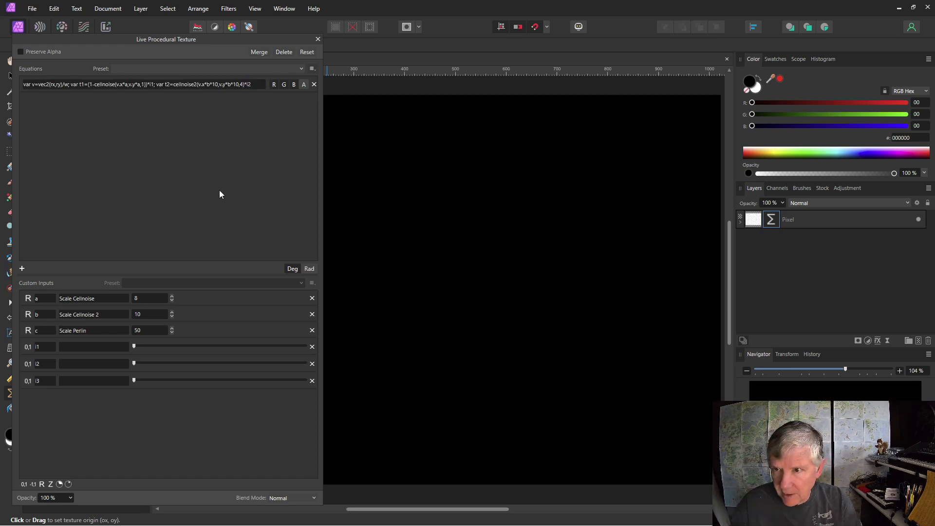
# Raise the i2 input to about 0.4 and inspect the second cell noise pattern up close
pyautogui.moveTo(135, 365); pyautogui.dragTo(197, 368)
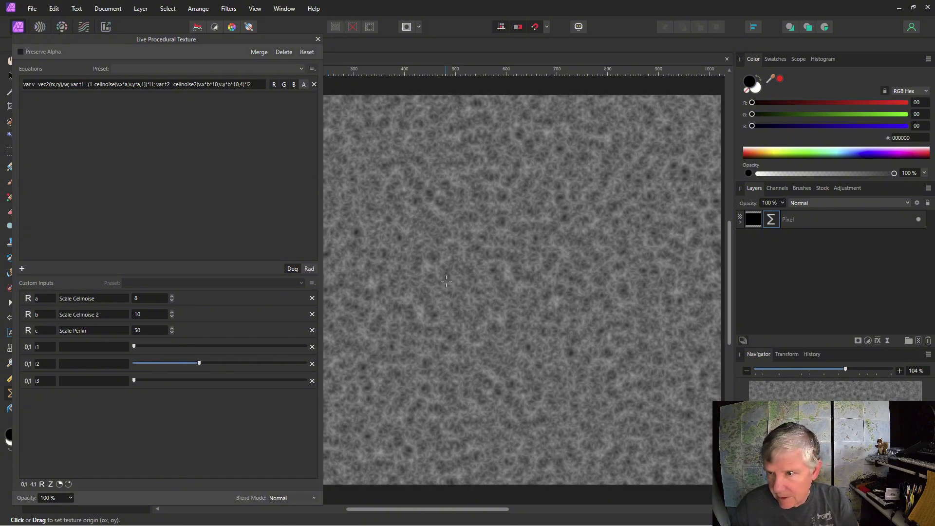
pyautogui.scroll(5, 543, 285)
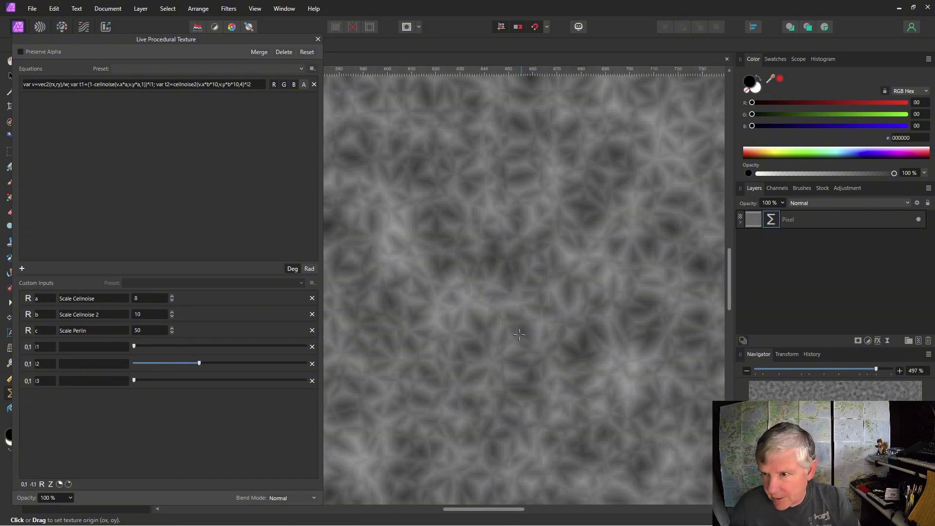
pyautogui.scroll(-6, 534, 261)
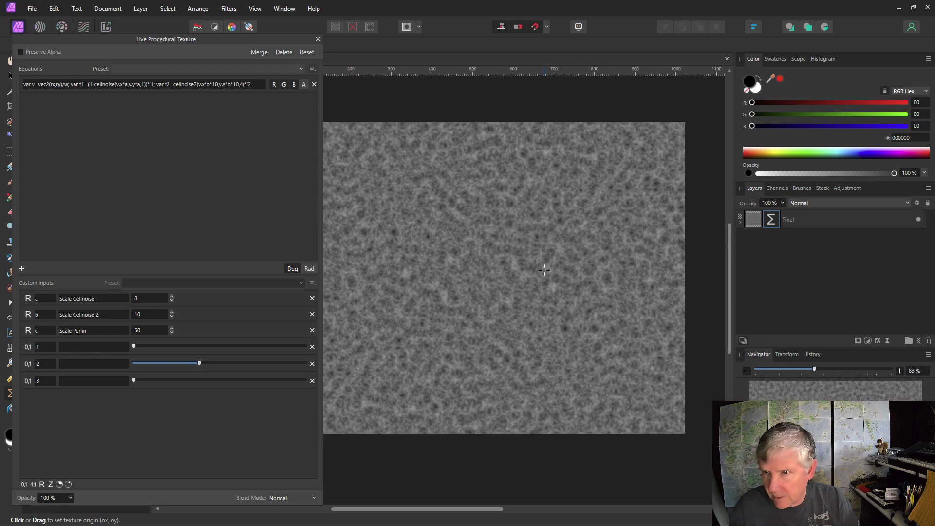
pyautogui.scroll(1, 544, 270)
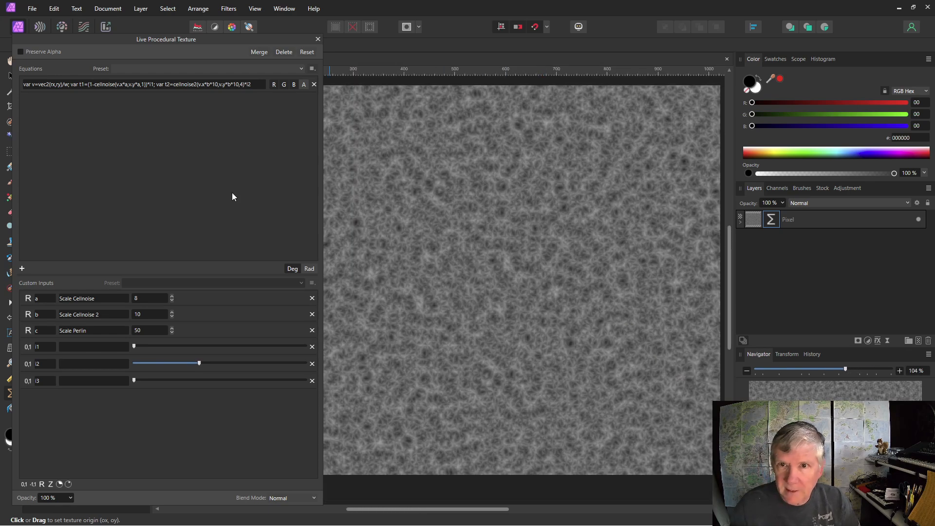
# Append a third term, var t3=perlincubic(v*c*10,10,s)*i3, to the end of the equation and apply it
pyautogui.click(256, 88)
pyautogui.click(258, 90)
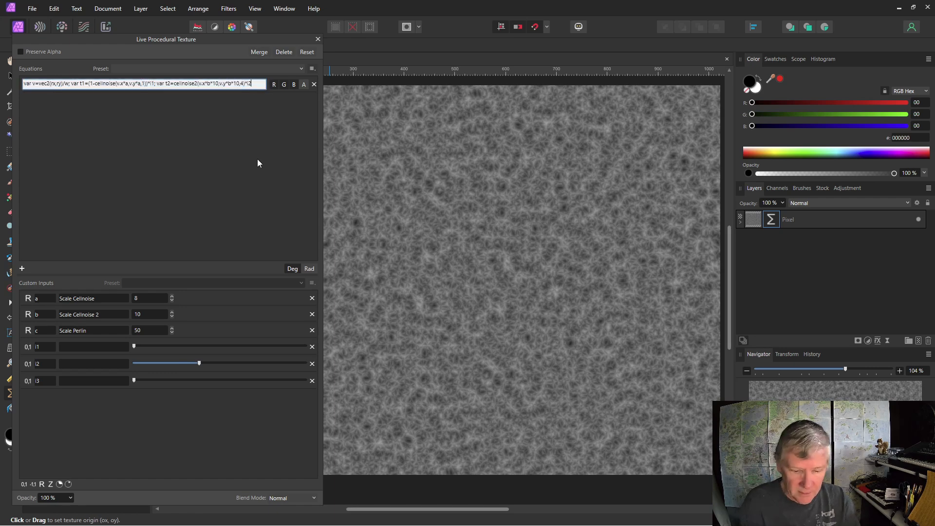
pyautogui.write(';')
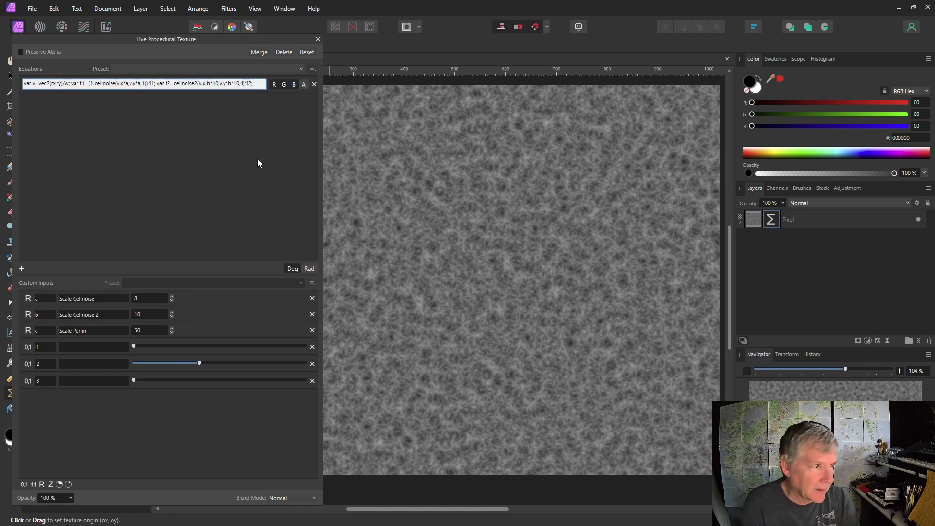
pyautogui.write(' var t')
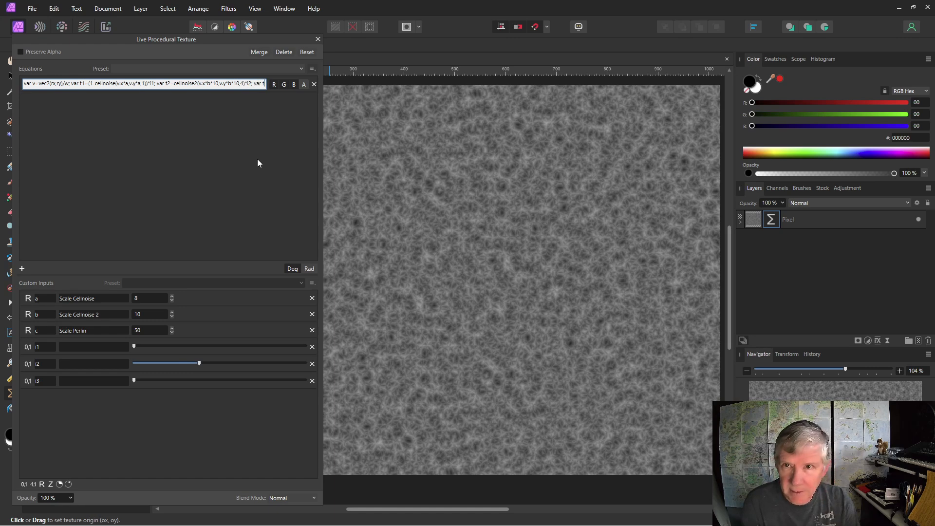
pyautogui.write('3')
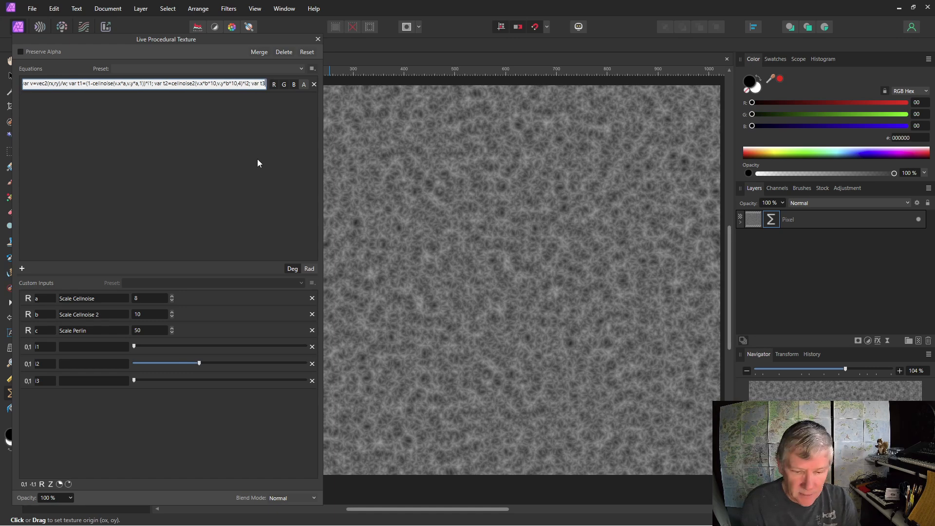
pyautogui.write('=perl')
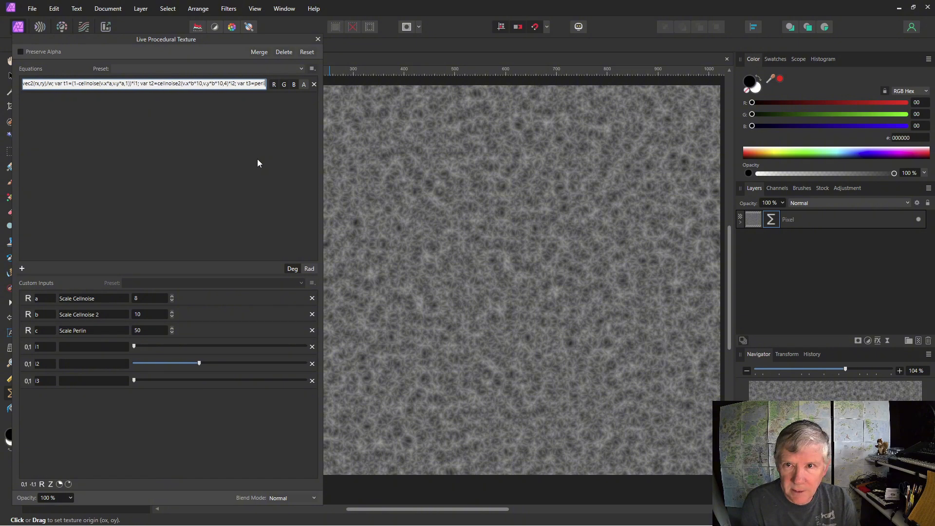
pyautogui.write('incubic')
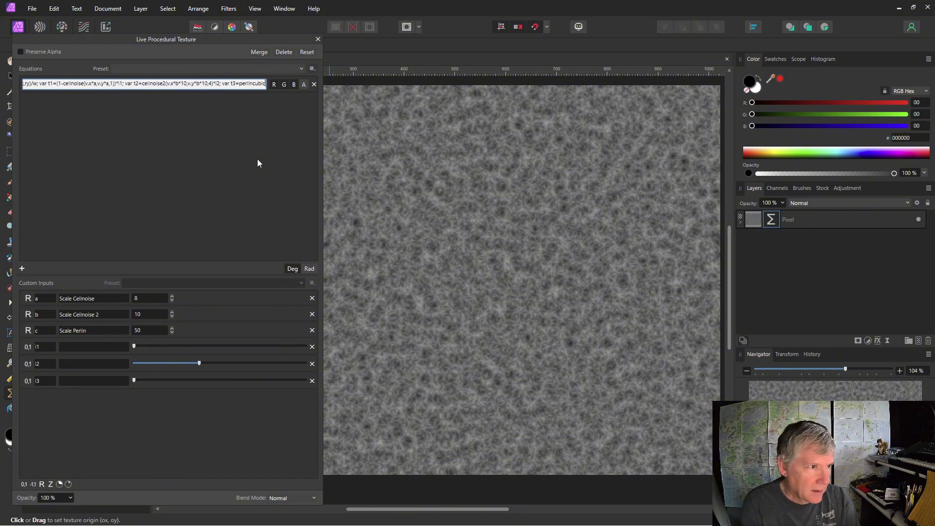
pyautogui.write('(')
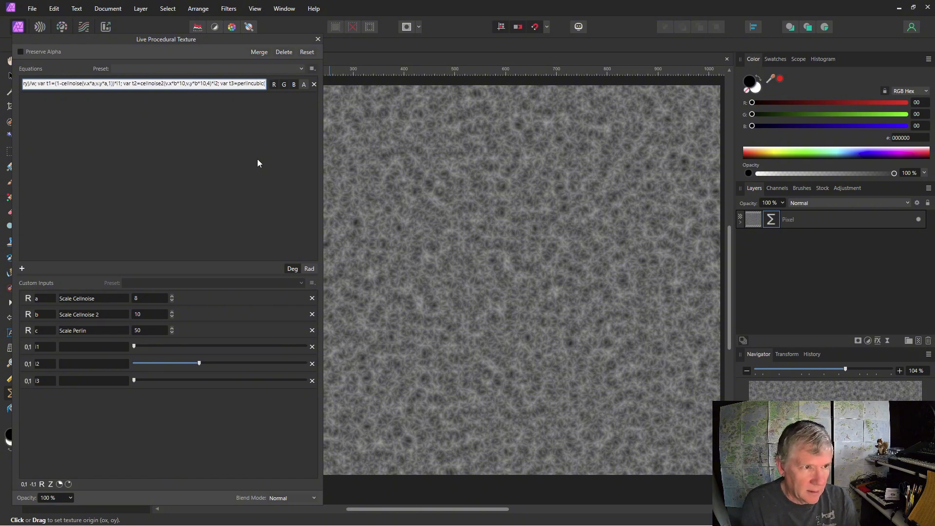
pyautogui.write('v')
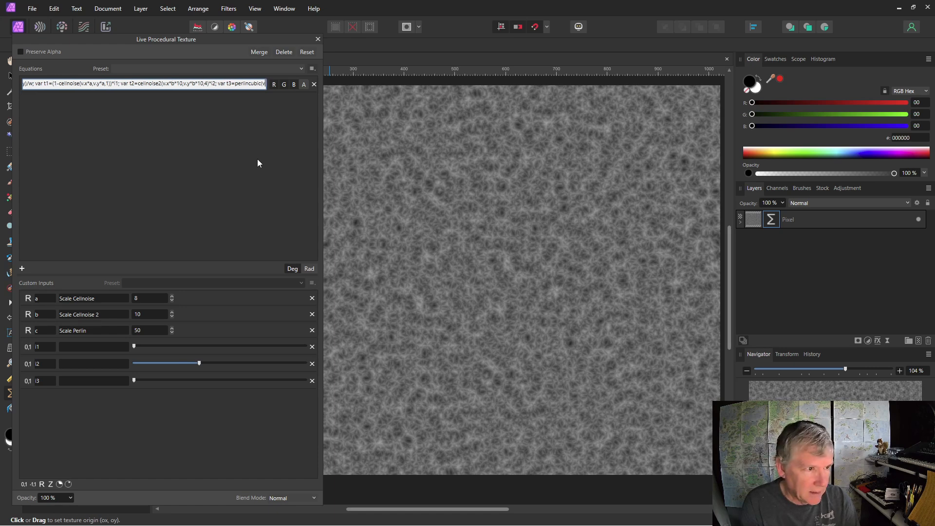
pyautogui.write('*c*')
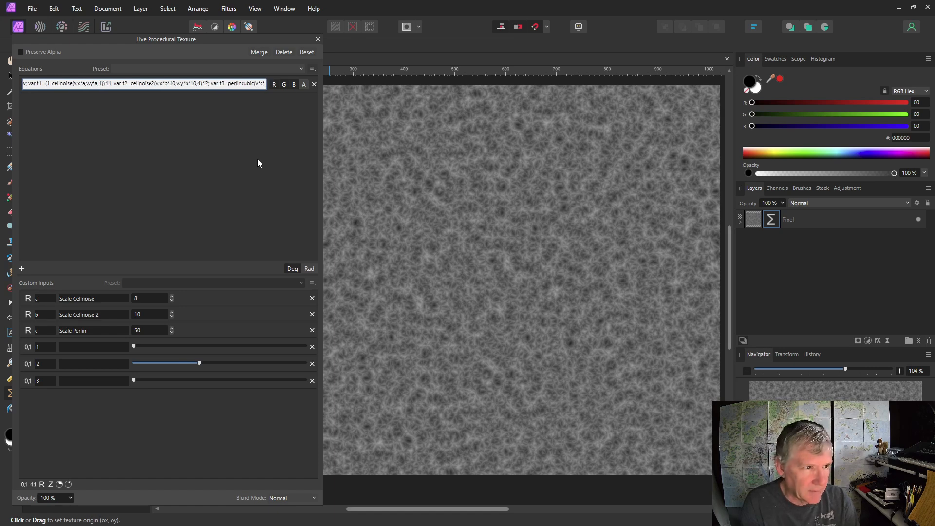
pyautogui.write('10')
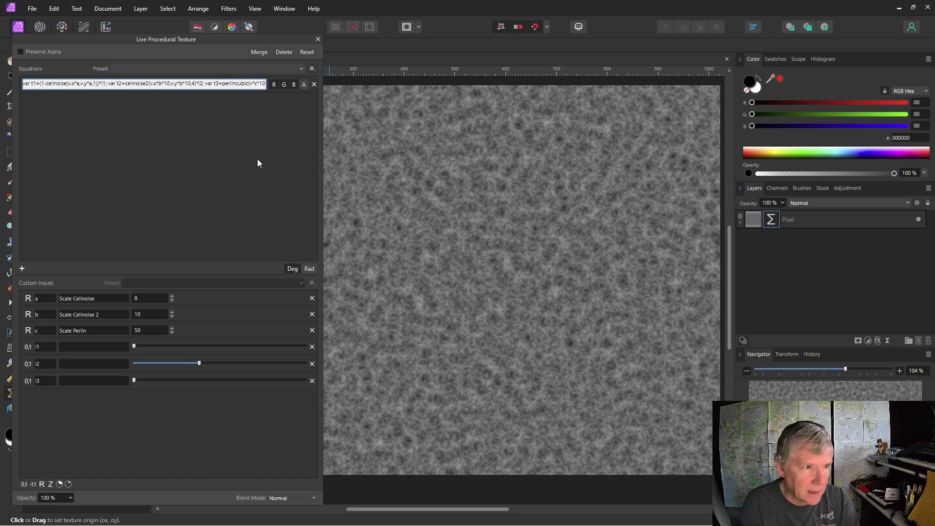
pyautogui.write(',')
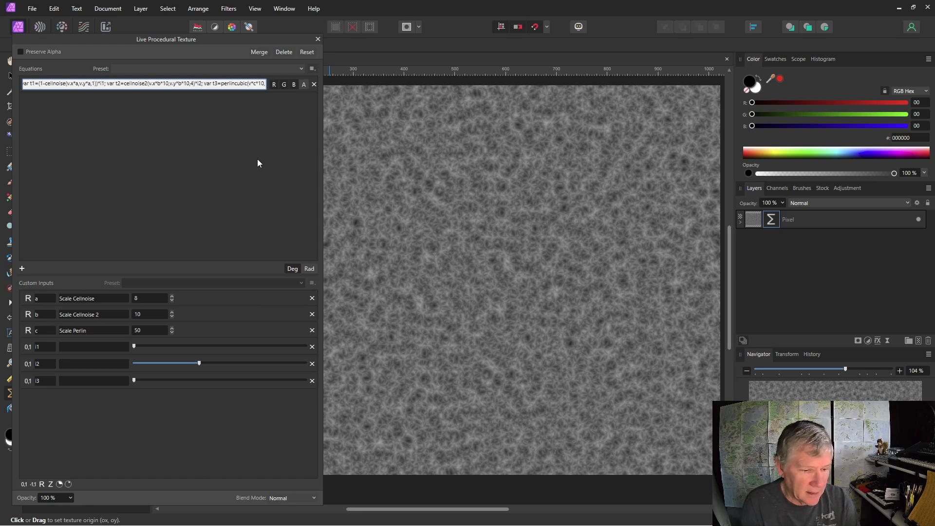
pyautogui.write('1')
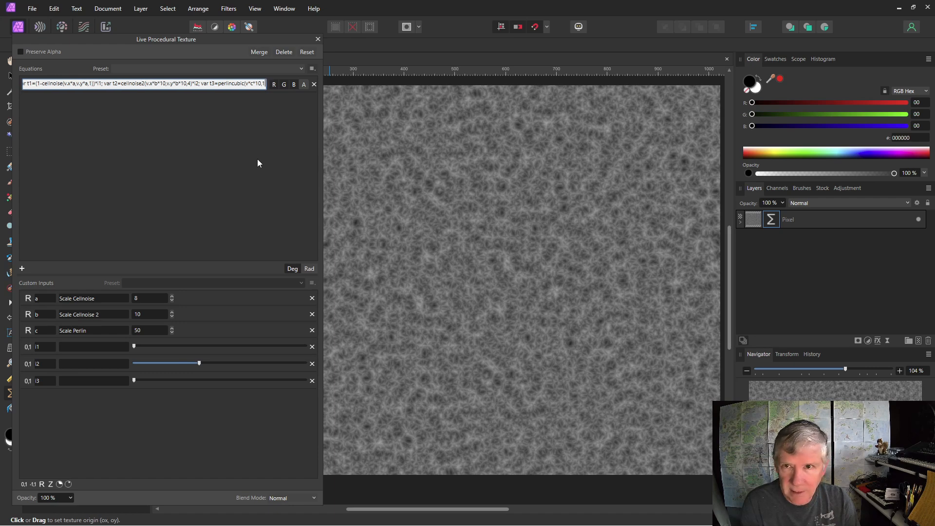
pyautogui.write('0,')
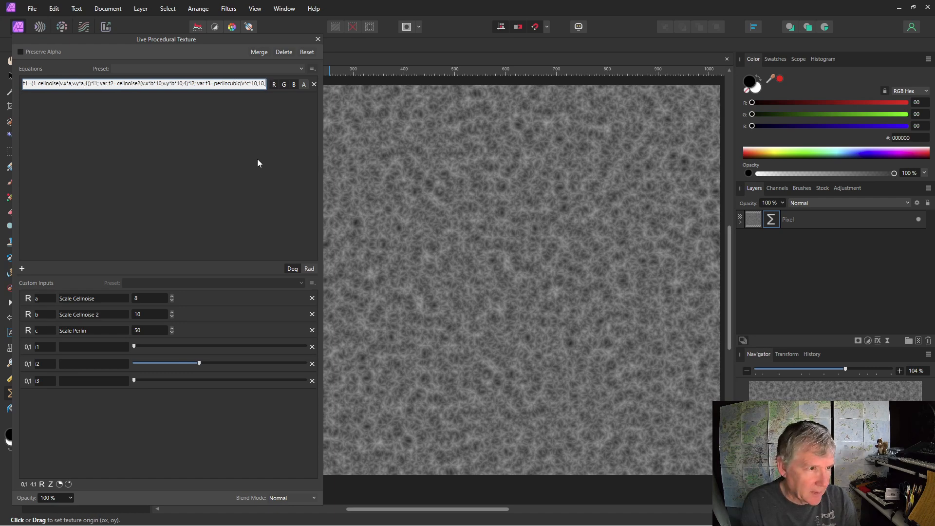
pyautogui.write('s')
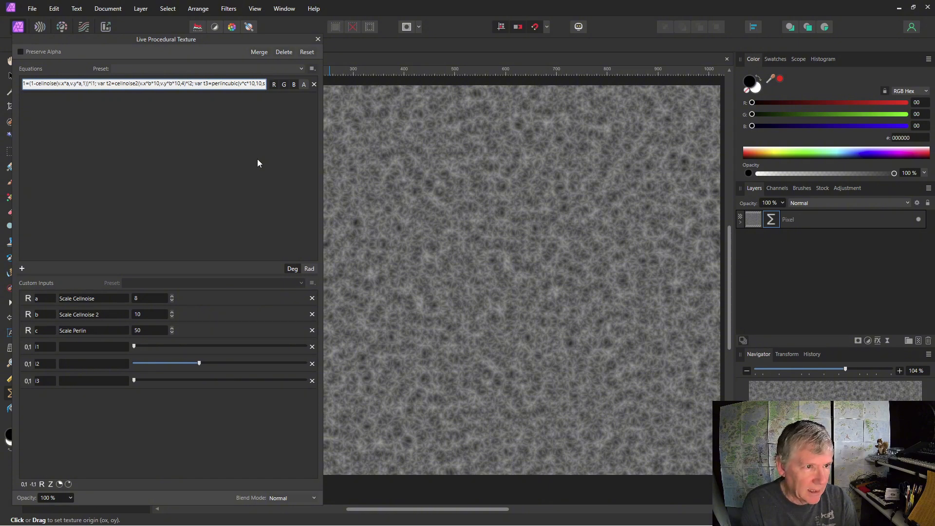
pyautogui.write(')*i3')
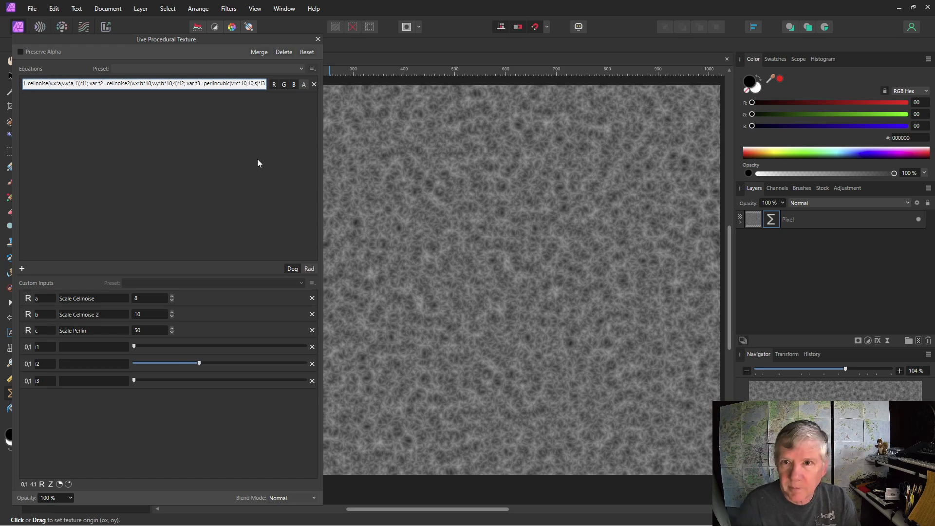
pyautogui.press('Return')
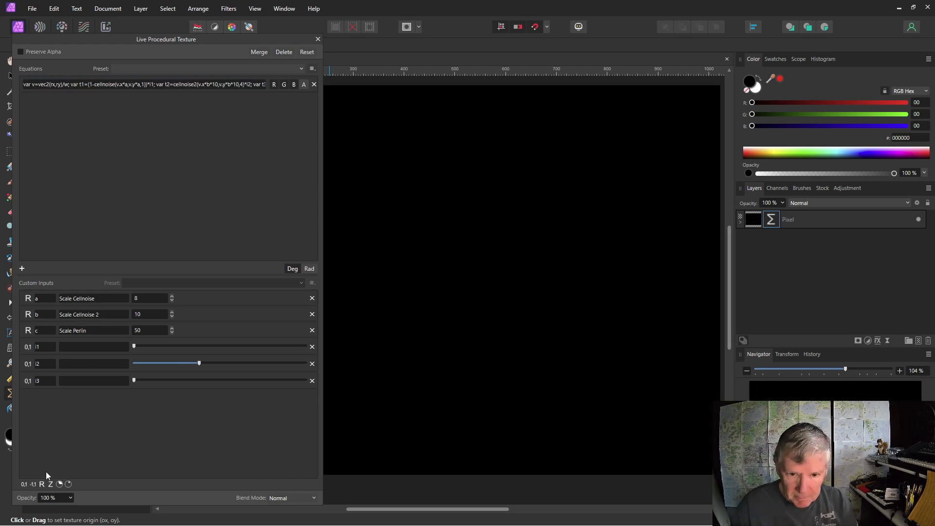
# Add a [0,1] custom input s named Perlin Smooth, set to about 0.5, and set Fader Perlin to about 0.55
pyautogui.click(23, 484)
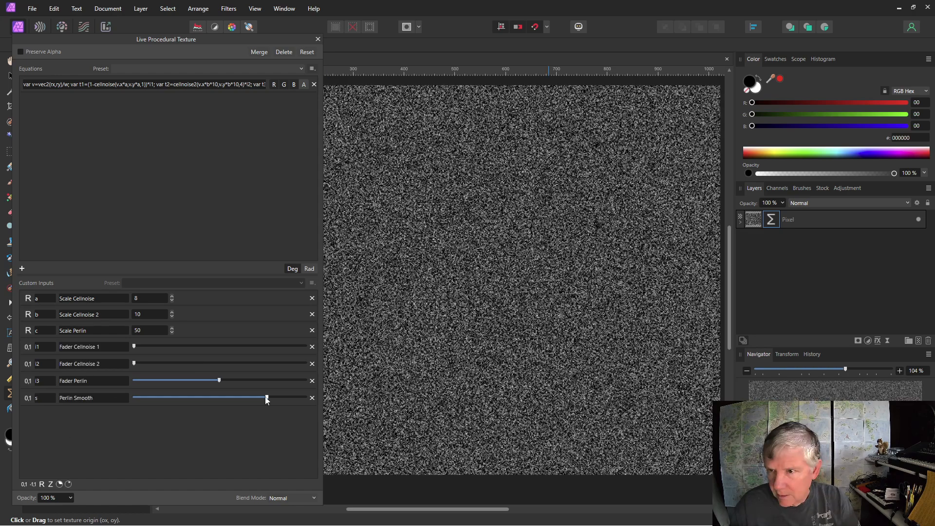
pyautogui.moveTo(265, 397); pyautogui.dragTo(231, 381)
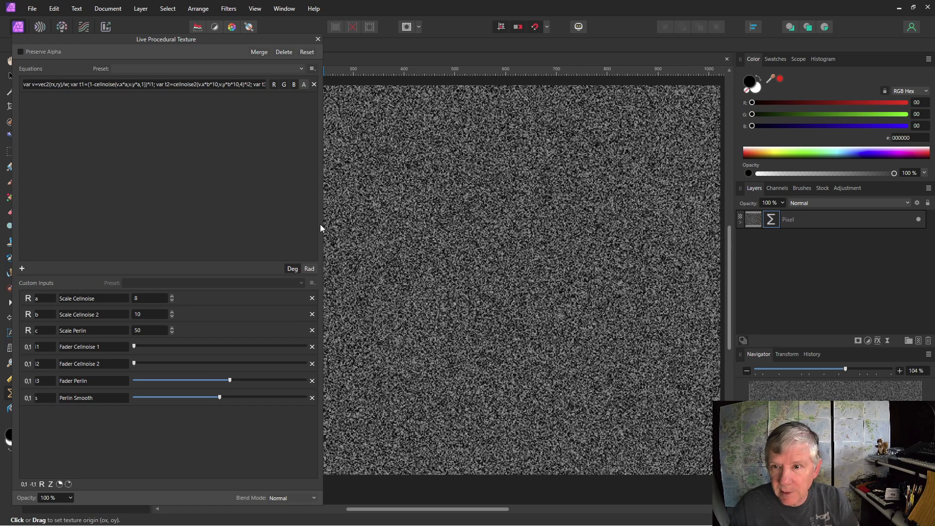
# Change the t3 noise function to perlinhcubic and apply the equation, widening the dialog only while editing
pyautogui.moveTo(320, 228); pyautogui.dragTo(512, 227)
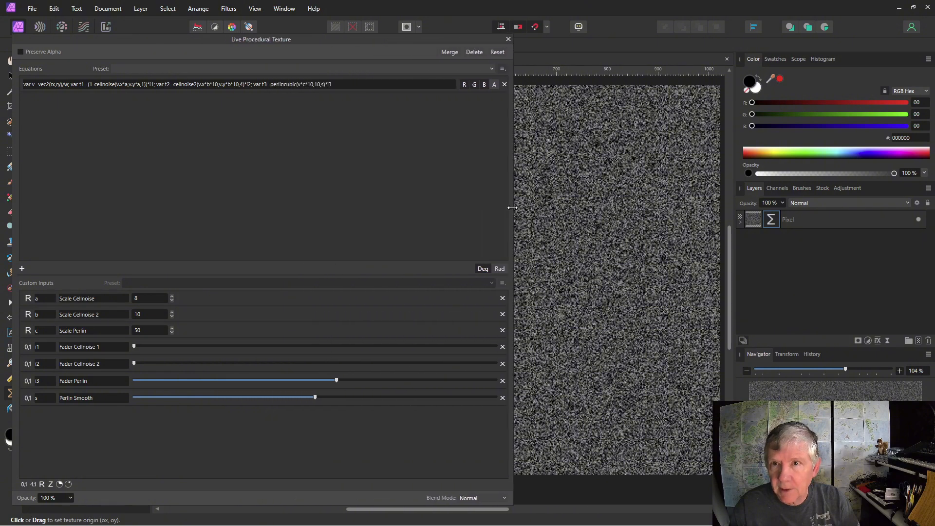
pyautogui.click(286, 84)
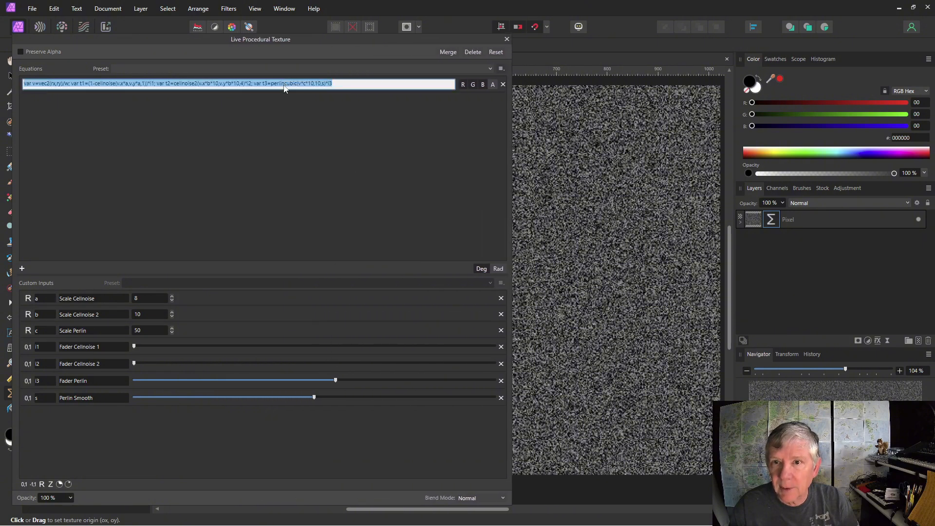
pyautogui.click(284, 85)
pyautogui.write('h')
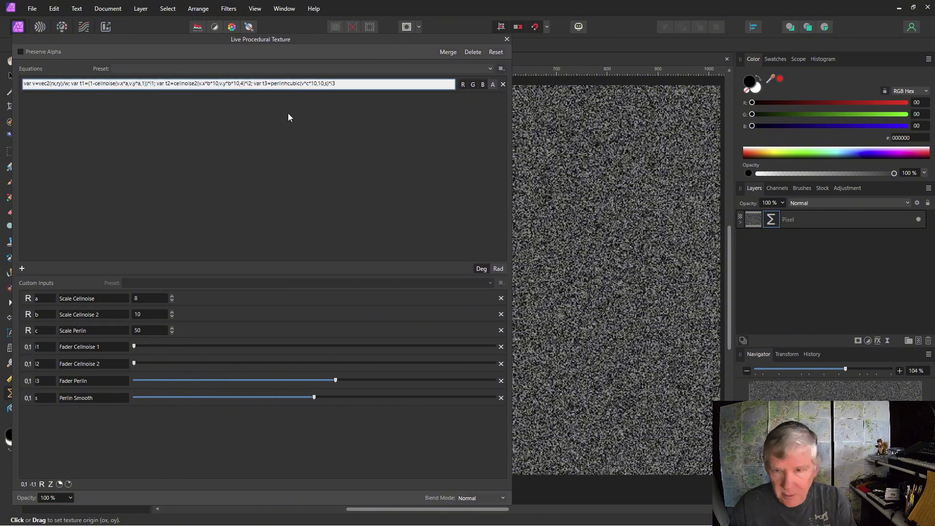
pyautogui.press('Return')
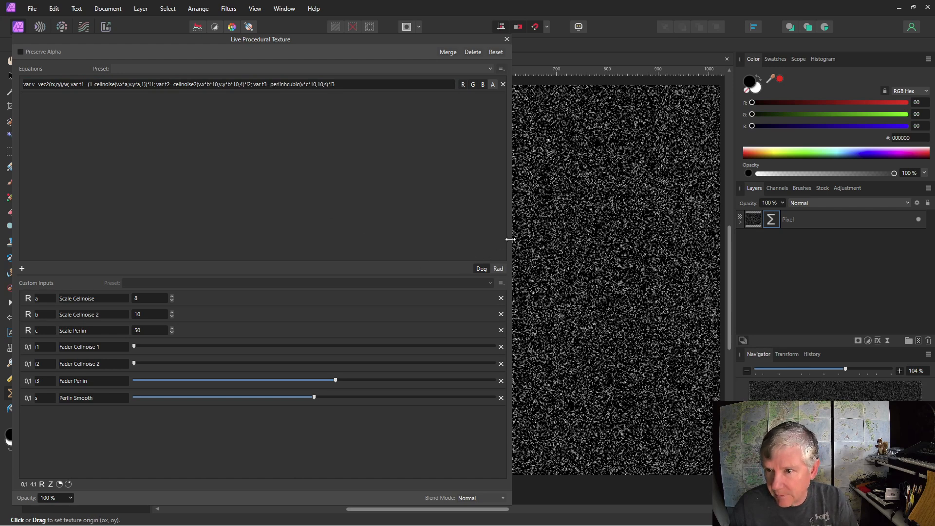
pyautogui.moveTo(510, 236); pyautogui.dragTo(238, 212)
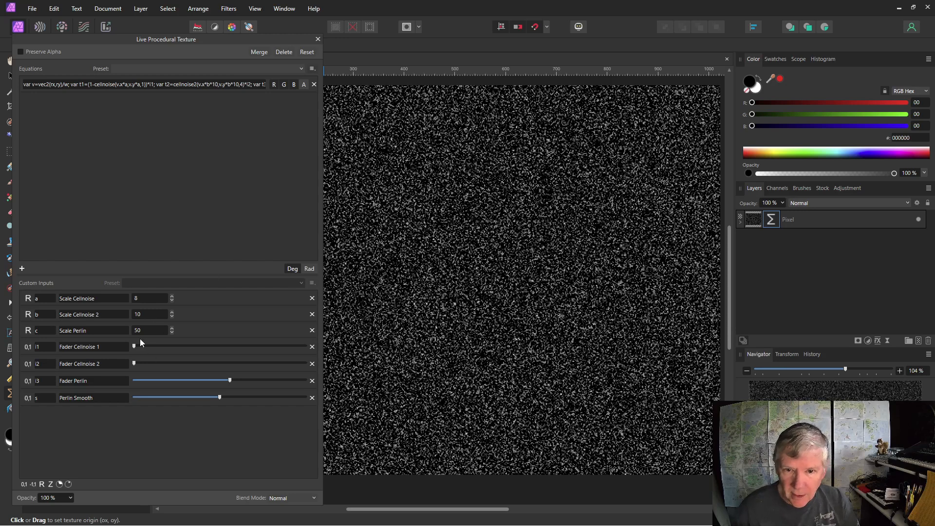
# Try a Scale Perlin value of 10, and set the input to 40
pyautogui.write('10')
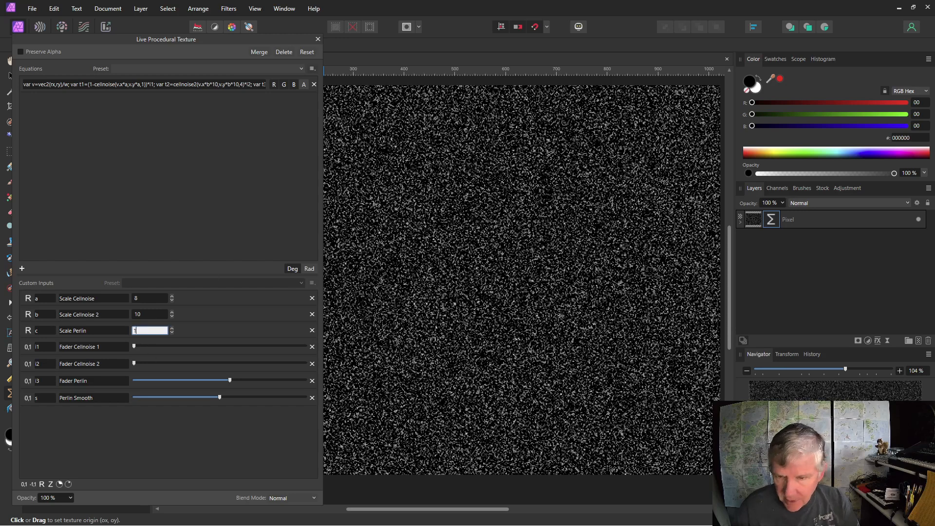
pyautogui.press('Return')
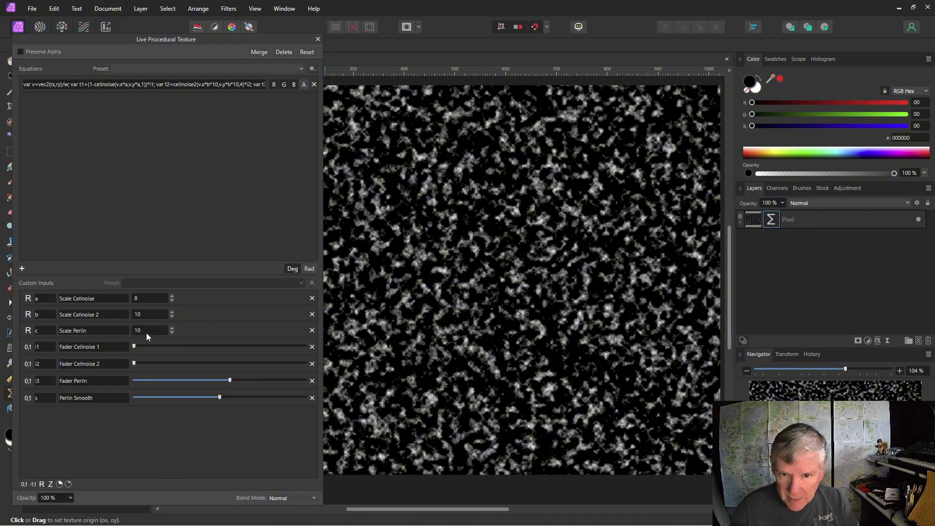
pyautogui.write('40')
pyautogui.press('Return')
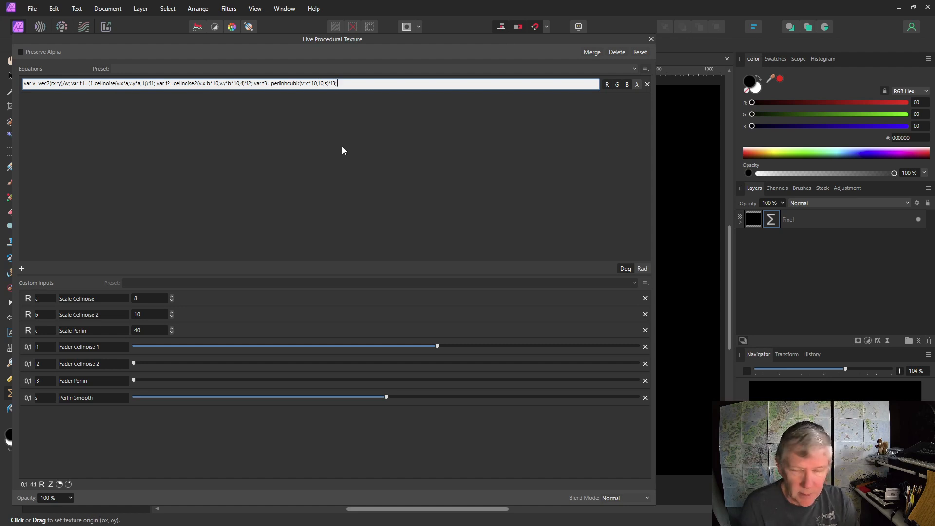
# Append the final expression (t1+t2+t3)*i+of to the end of the texture equation and apply it
pyautogui.write('(t1')
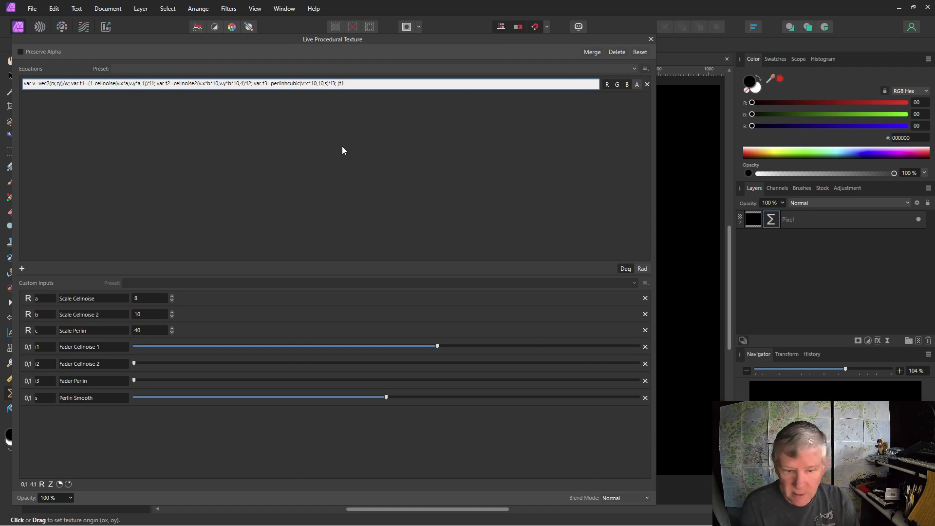
pyautogui.write('+t2')
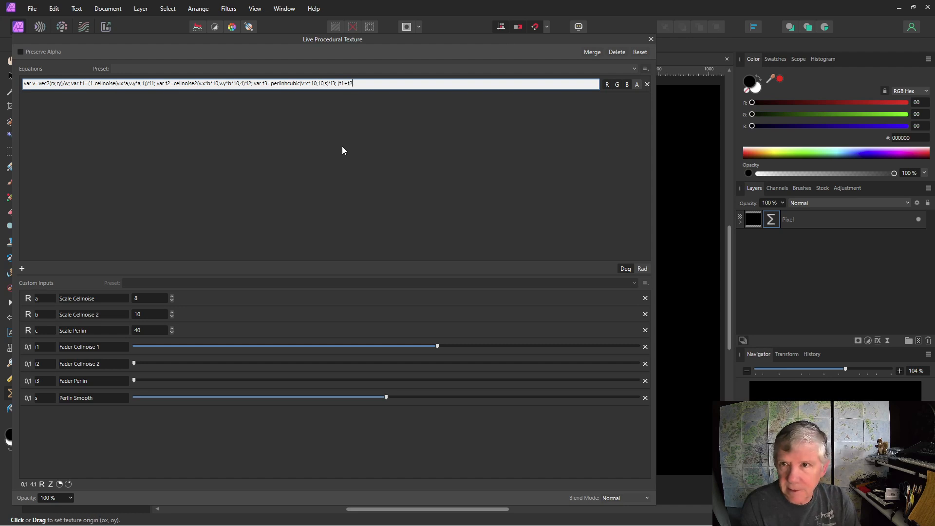
pyautogui.write('+t3)')
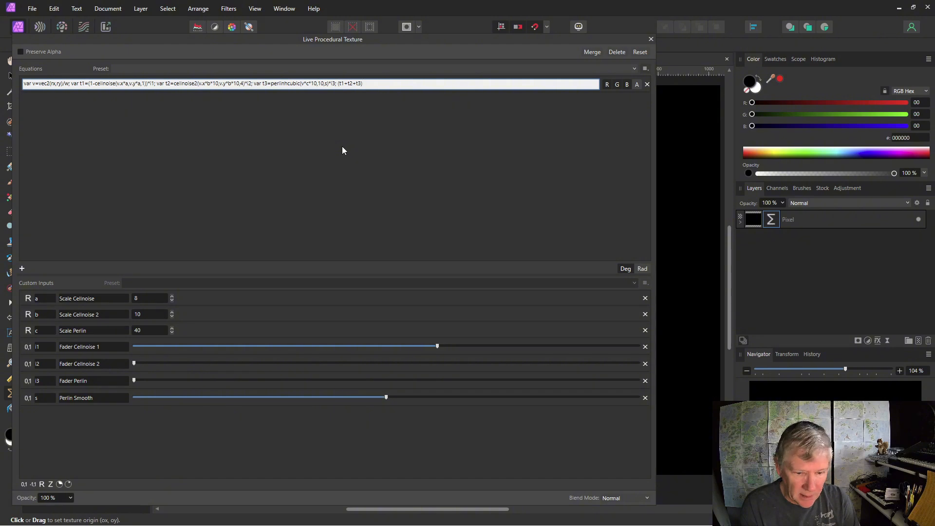
pyautogui.write('*i')
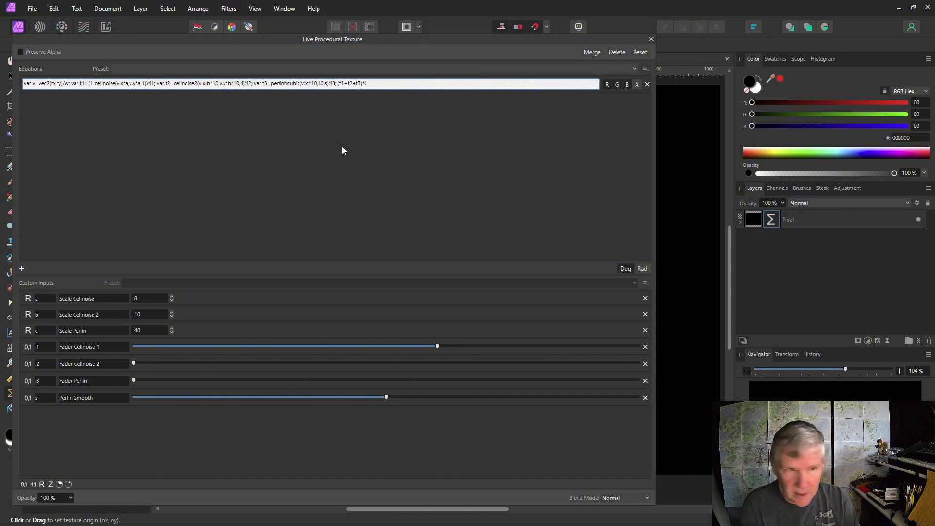
pyautogui.write('+of')
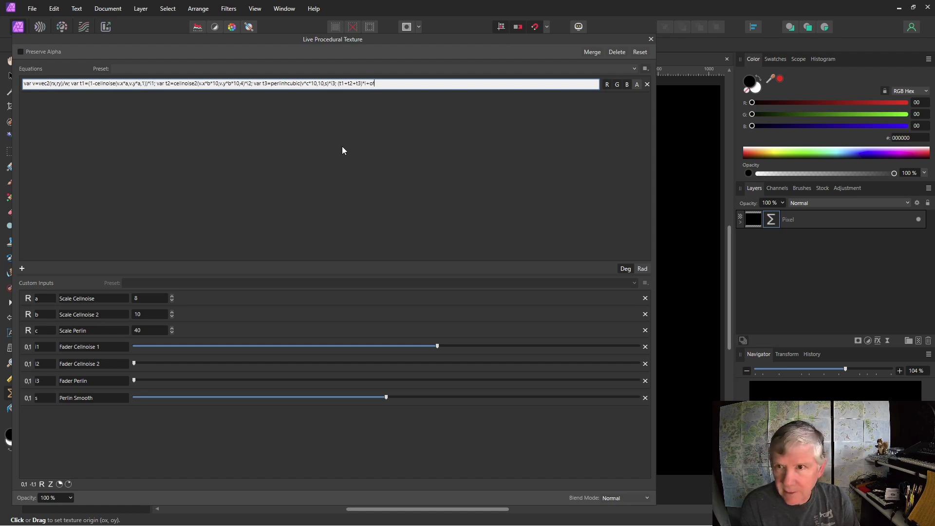
pyautogui.press('Return')
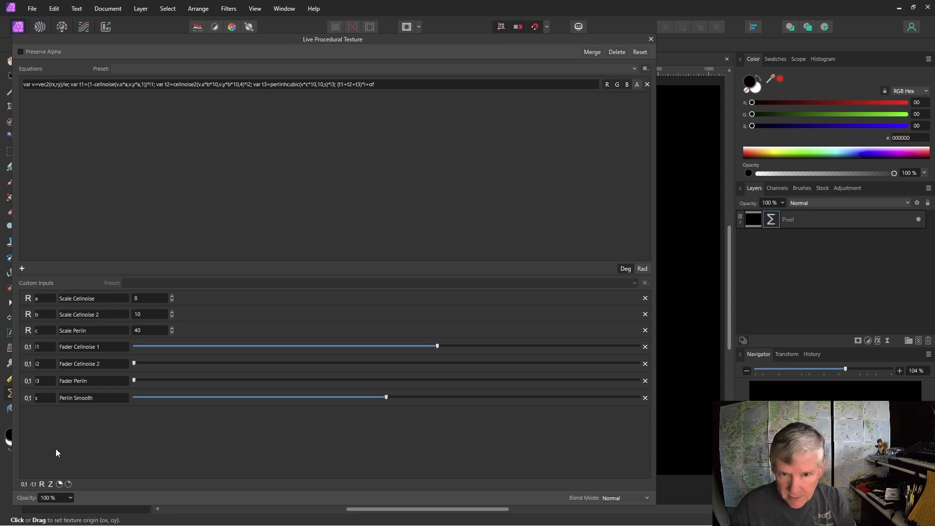
# Add a [0,1] custom input with the variable i and name it Fader
pyautogui.click(24, 484)
pyautogui.click(45, 415)
pyautogui.write('i')
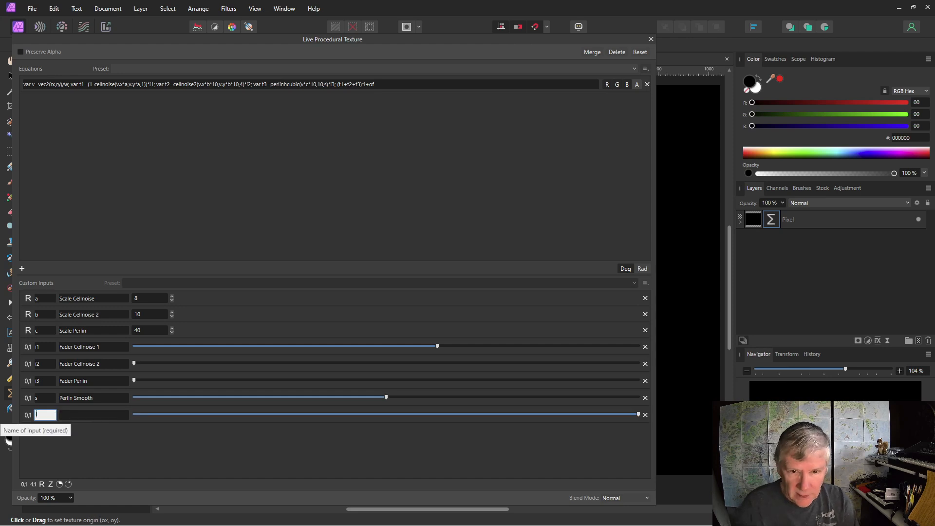
pyautogui.click(76, 417)
pyautogui.write('Fader')
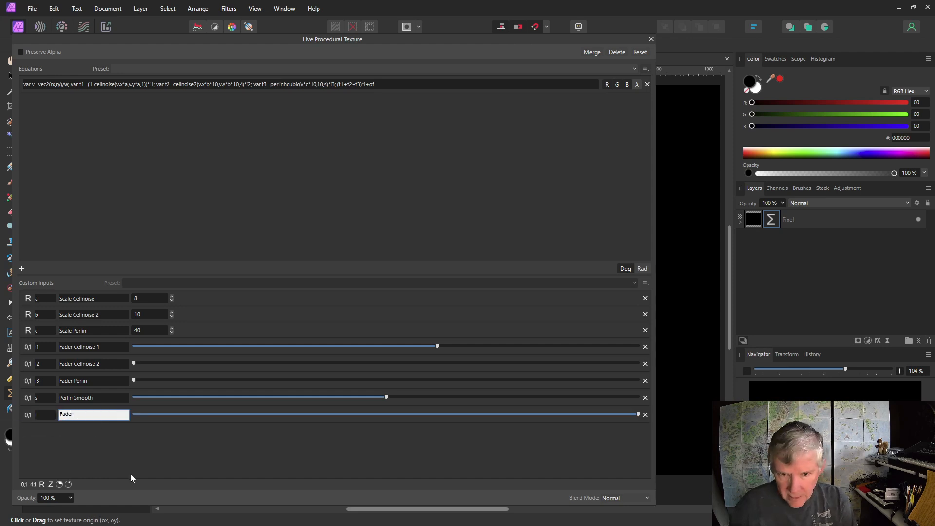
pyautogui.press('Return')
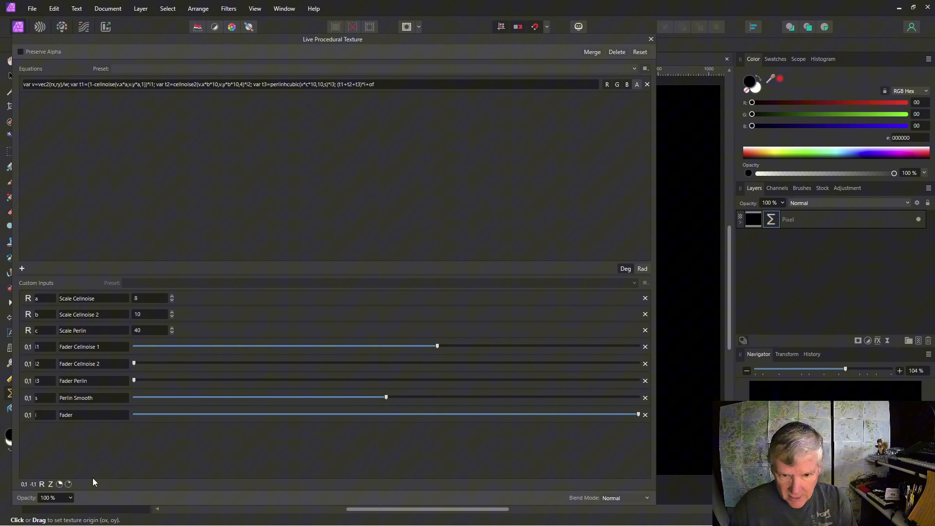
# Add a [-1,1] custom input with the variable of and name it Offset
pyautogui.click(33, 485)
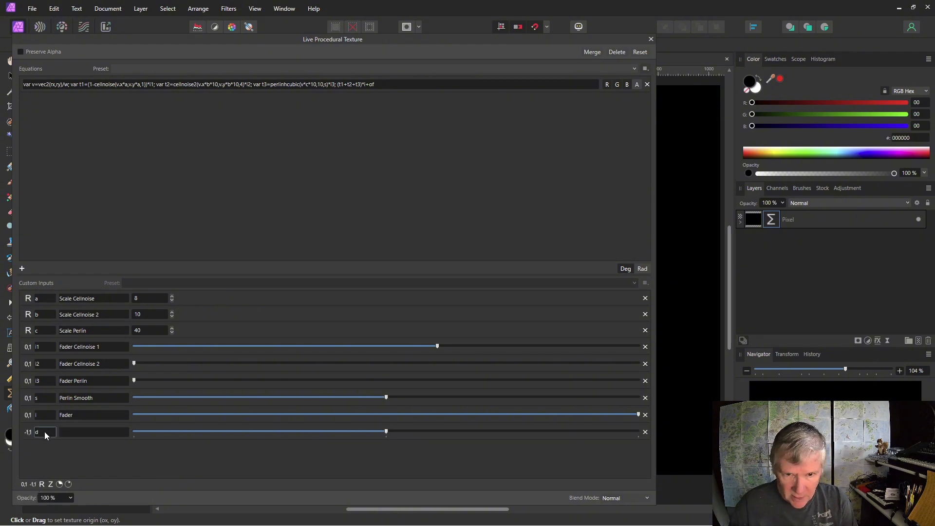
pyautogui.write('o')
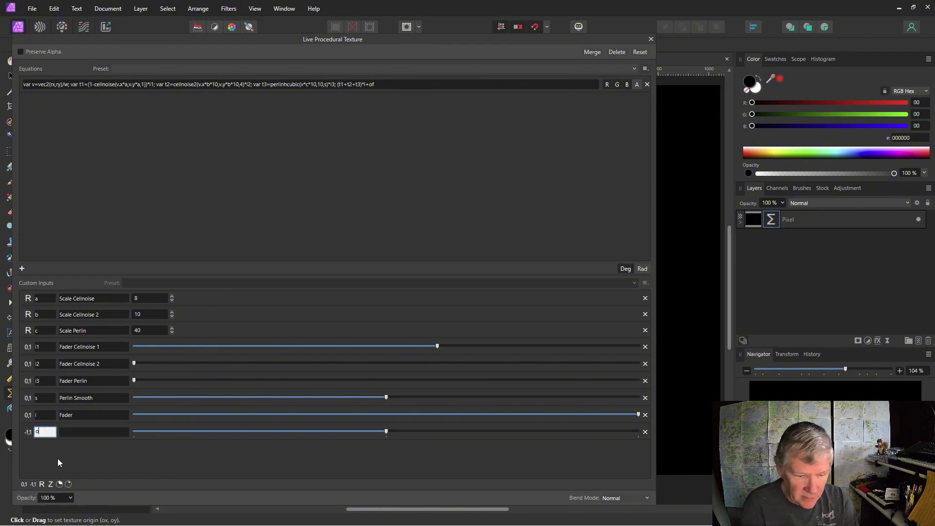
pyautogui.write('f')
pyautogui.click(75, 435)
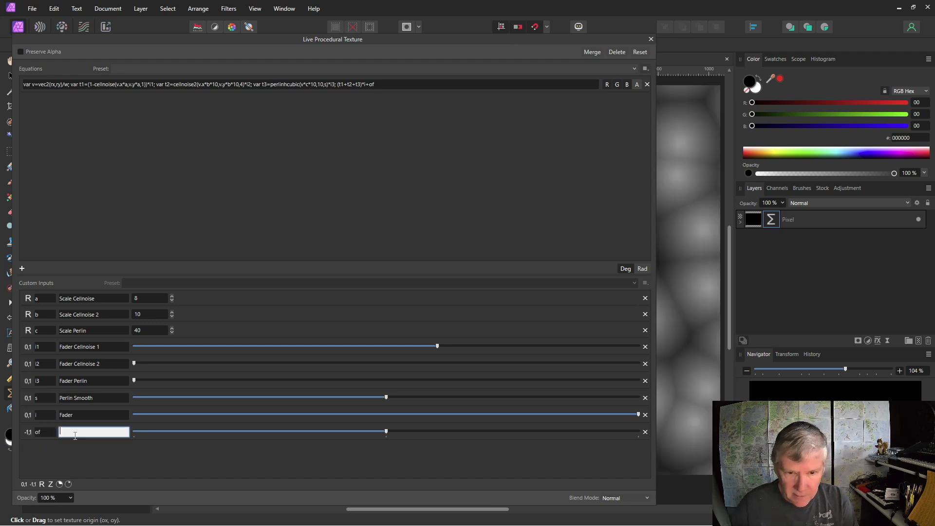
pyautogui.write('Offset')
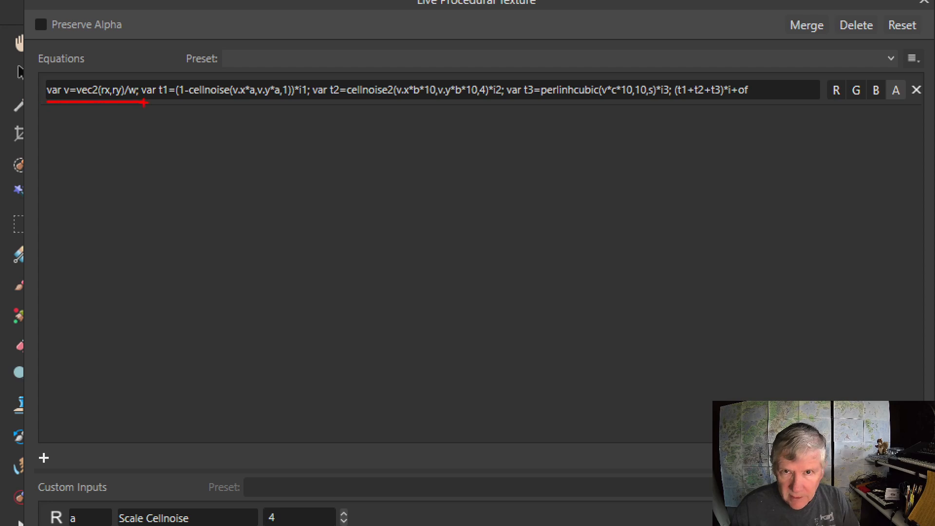
pyautogui.moveTo(155, 103); pyautogui.dragTo(307, 104)
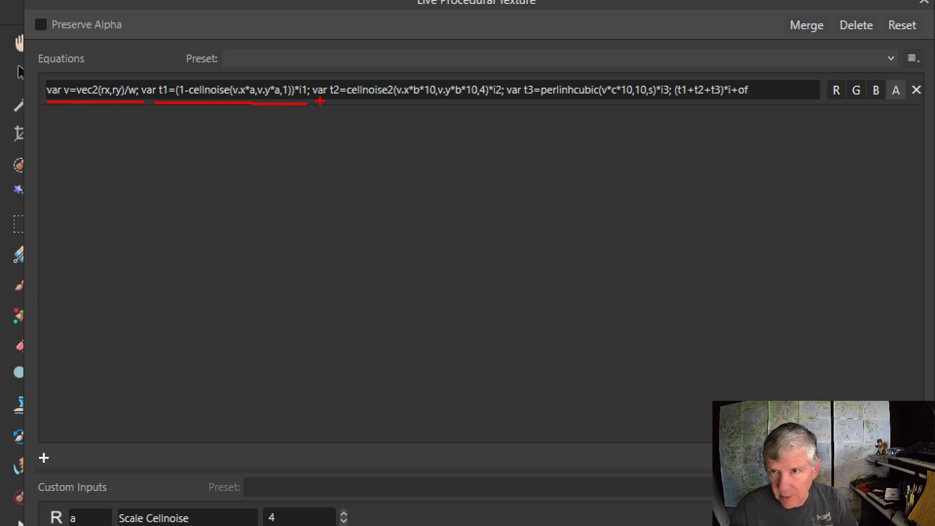
pyautogui.moveTo(320, 101); pyautogui.dragTo(519, 108)
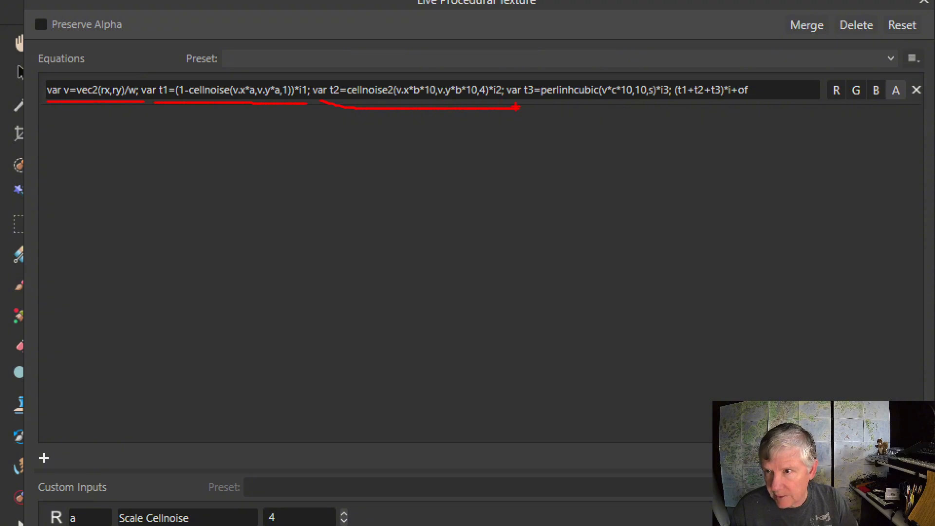
pyautogui.moveTo(517, 107); pyautogui.dragTo(799, 106)
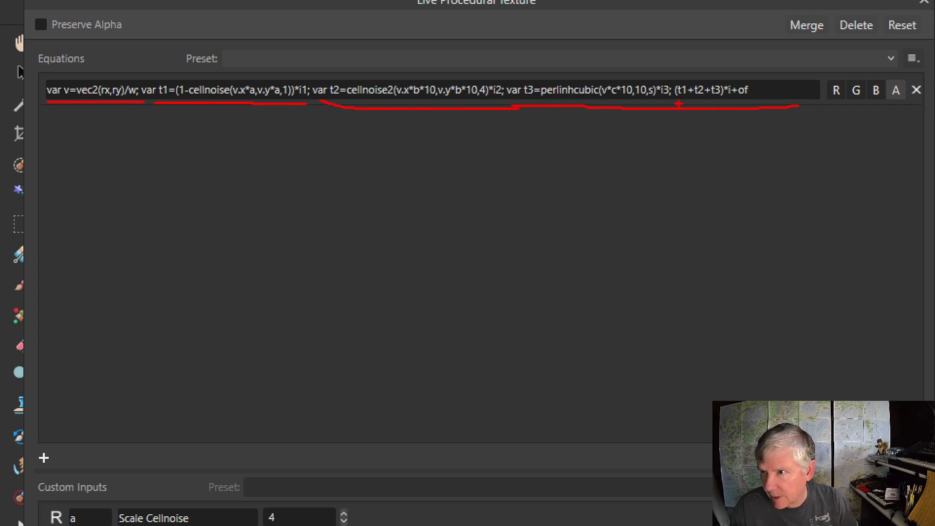
pyautogui.moveTo(679, 104); pyautogui.dragTo(731, 104)
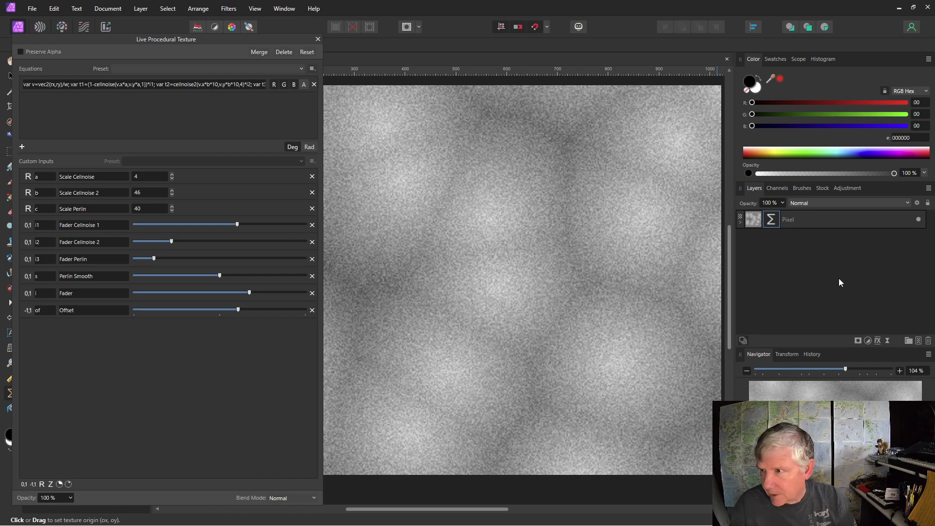
# Add a Gradient Map adjustment above the texture using the red-green-blue preset, and place its dialog over the canvas
pyautogui.click(847, 188)
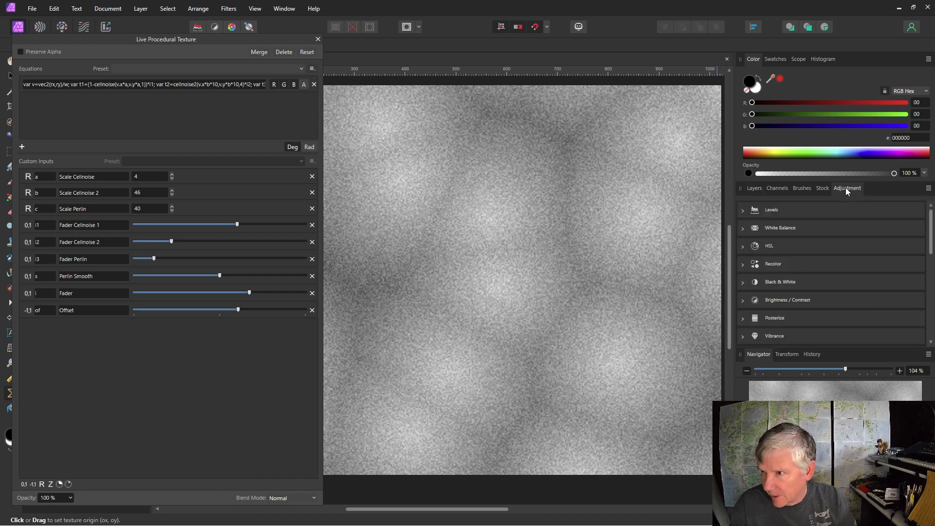
pyautogui.scroll(-3, 819, 265)
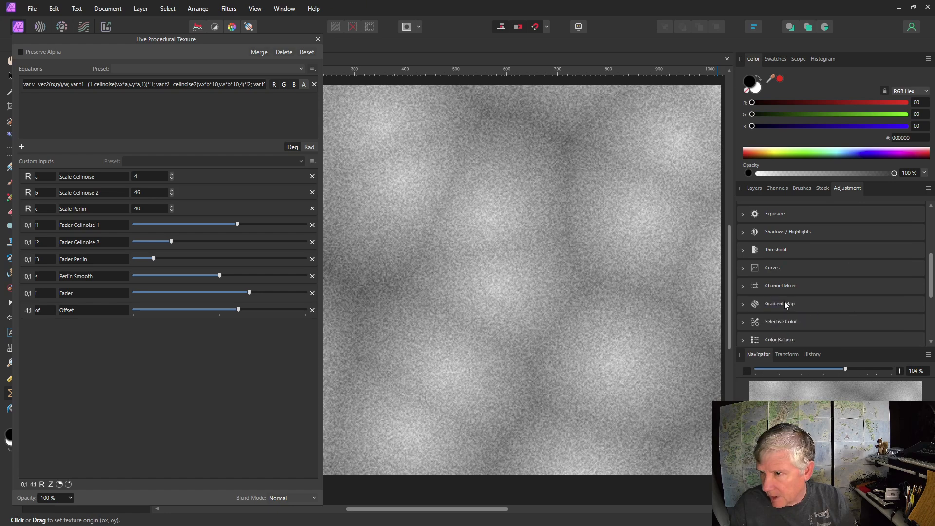
pyautogui.click(785, 304)
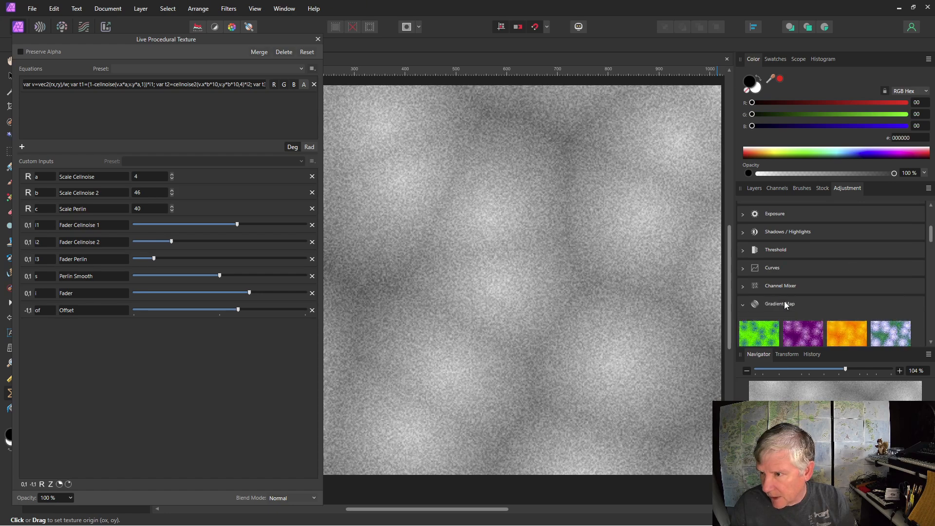
pyautogui.click(759, 334)
pyautogui.moveTo(584, 383); pyautogui.dragTo(514, 278)
# Insert a gradient stop at 33% between the red and green stops, and move the bright green stop to 67%
pyautogui.click(440, 320)
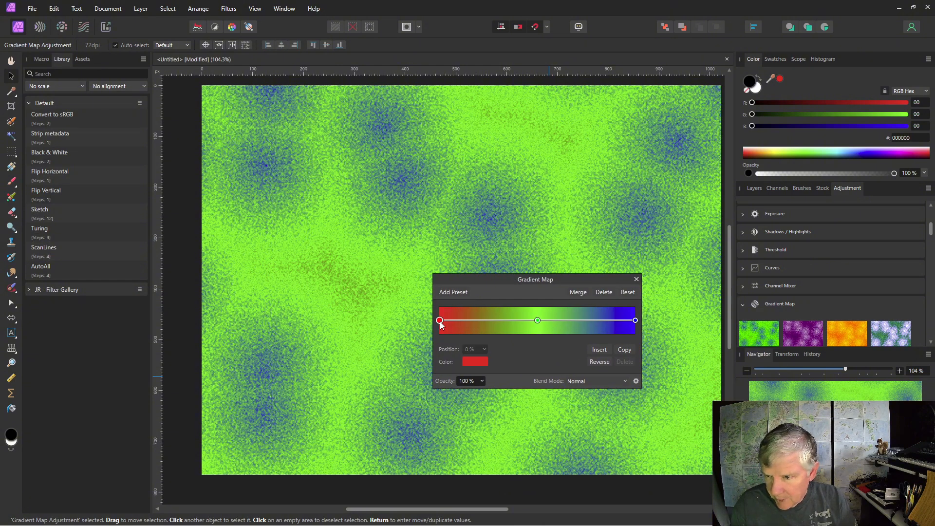
pyautogui.click(484, 322)
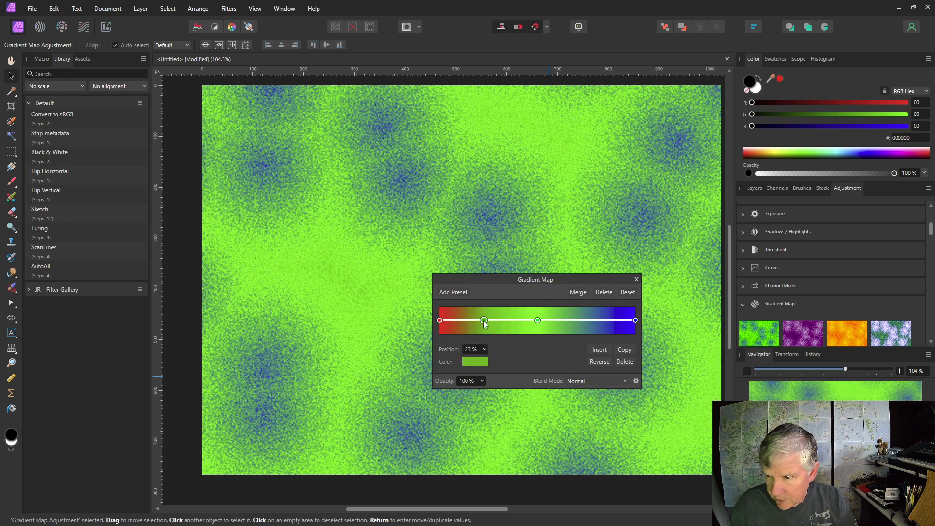
pyautogui.click(471, 350)
pyautogui.write('33')
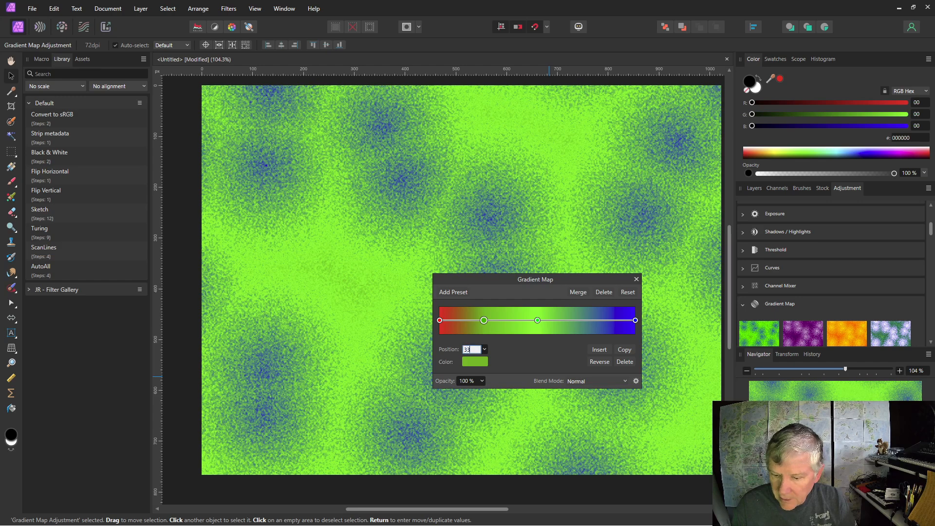
pyautogui.press('Return')
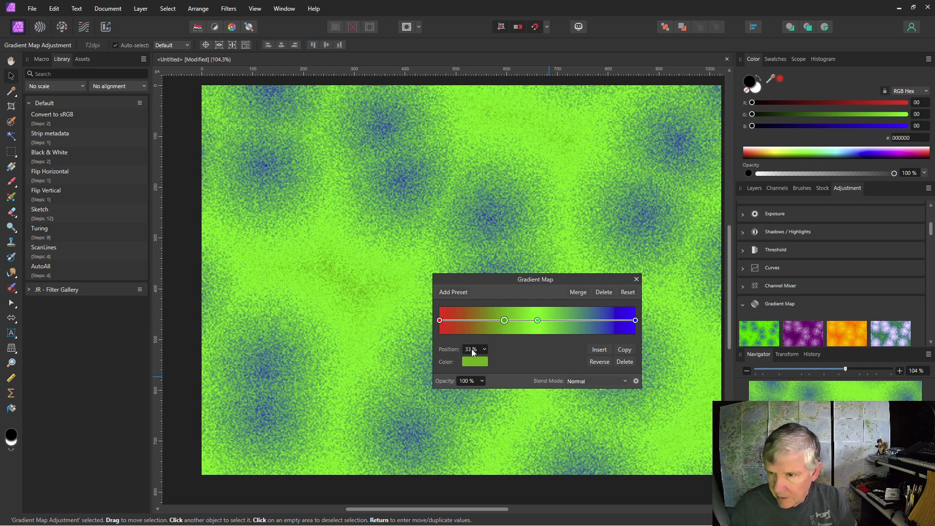
pyautogui.click(538, 320)
pyautogui.moveTo(538, 321); pyautogui.dragTo(570, 320)
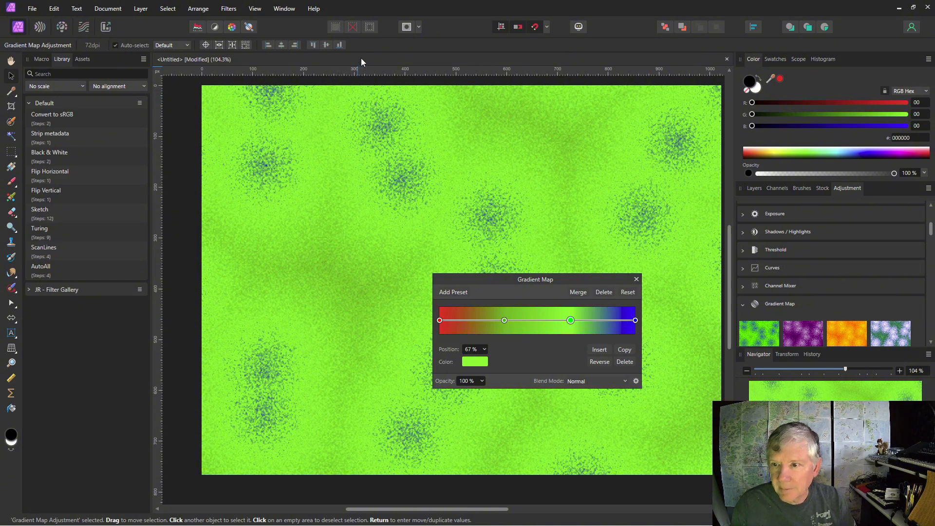
# Open the recent photo 20221220_124541-edited.jpg and paste a copy of it into the untitled texture document
pyautogui.click(32, 9)
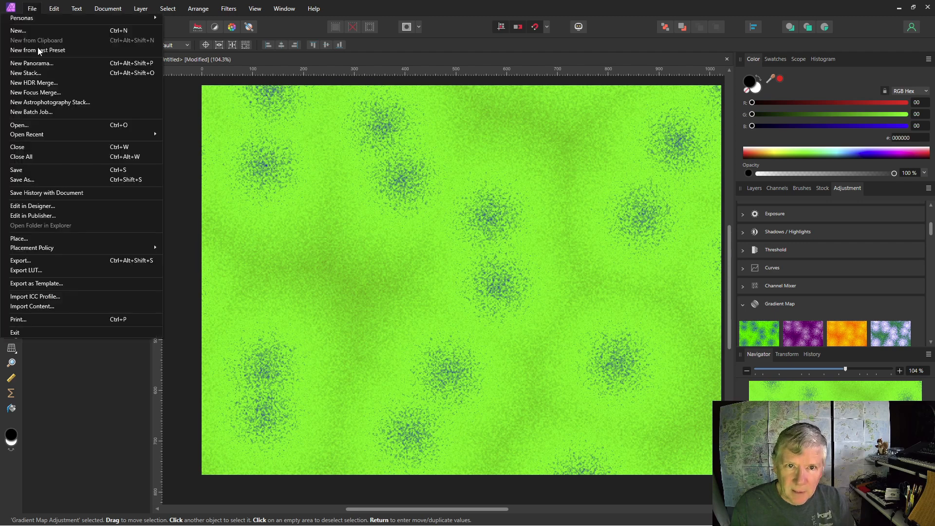
pyautogui.moveTo(53, 135)
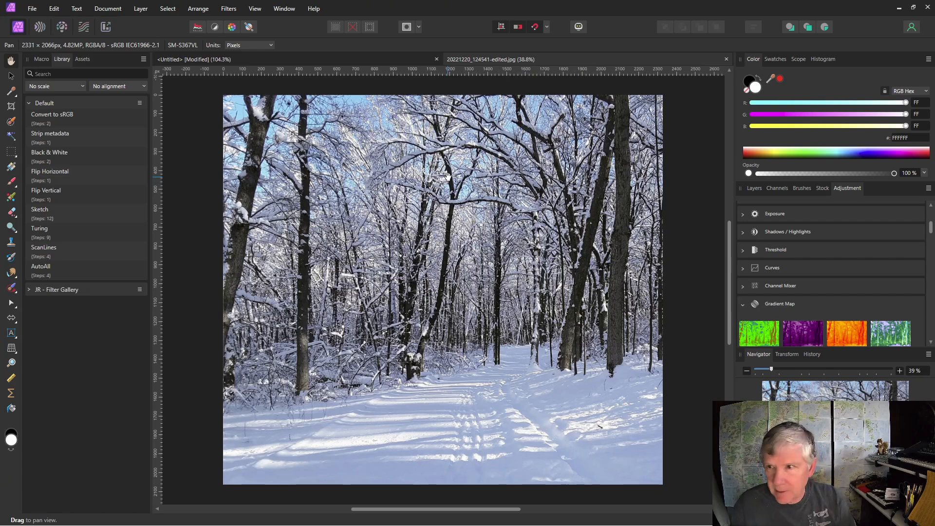
pyautogui.click(215, 60)
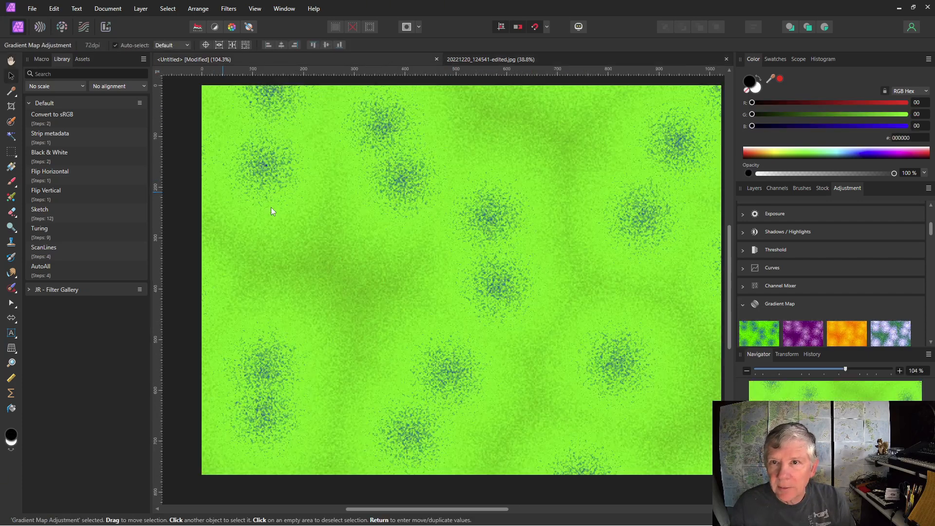
pyautogui.press('Delete')
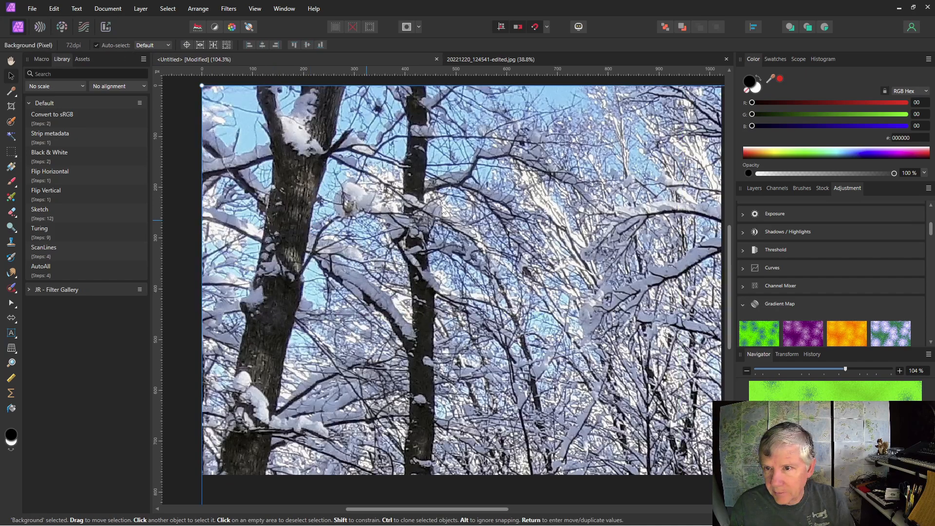
# Scale the pasted forest photo proportionally to about 650 px wide, keeping it at the canvas's upper-left corner
pyautogui.scroll(-5, 446, 216)
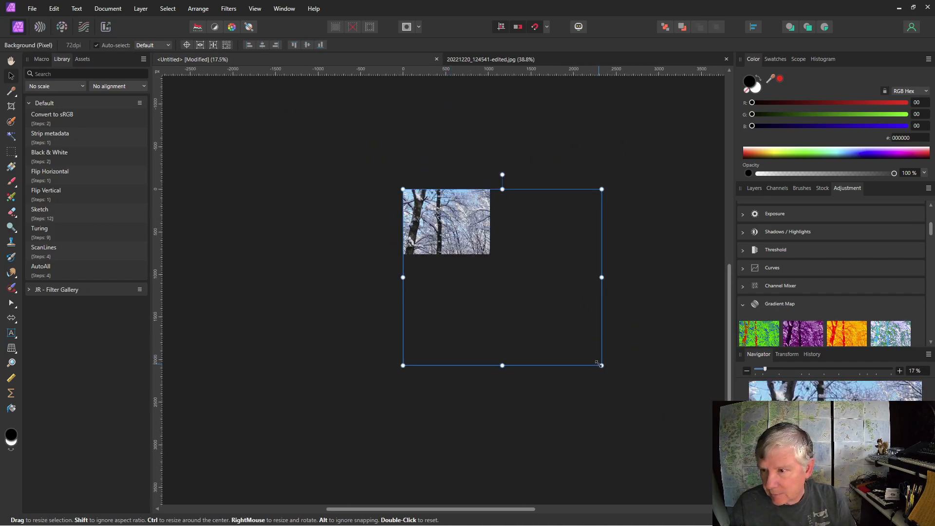
pyautogui.moveTo(602, 365); pyautogui.dragTo(464, 234)
pyautogui.click(487, 181)
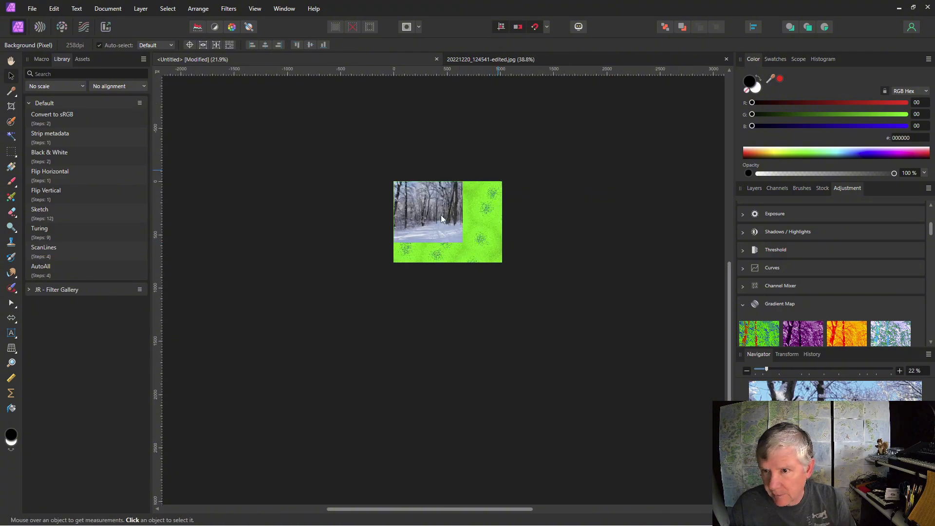
pyautogui.scroll(7, 441, 212)
pyautogui.scroll(-3, 441, 210)
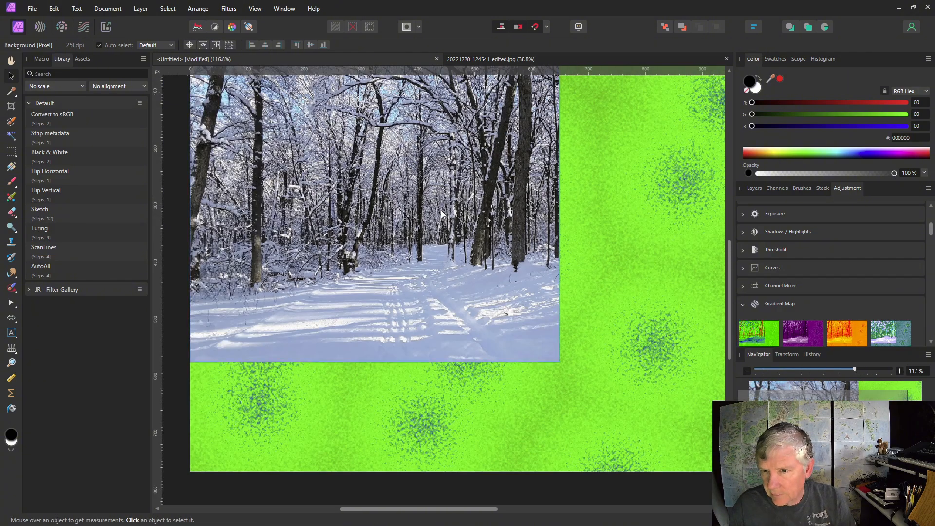
pyautogui.click(440, 210)
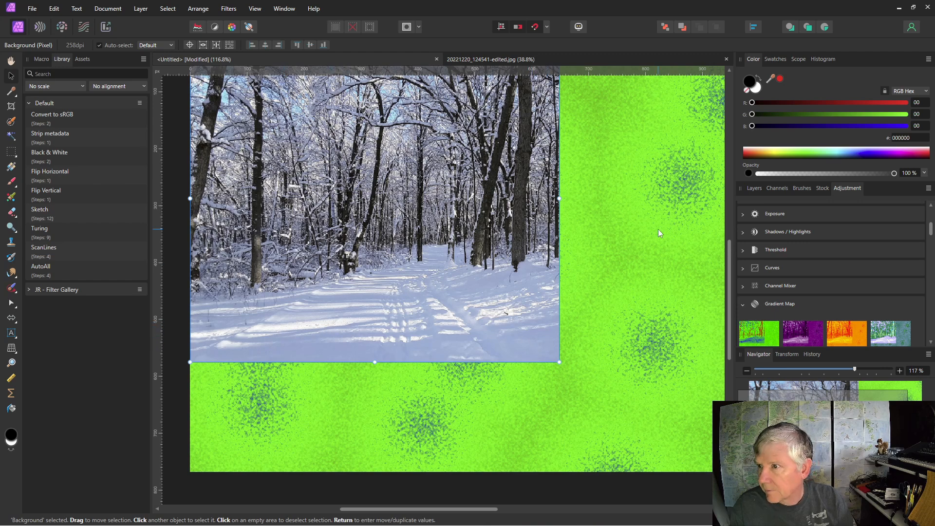
# Reopen the Gradient Map adjustment and recolour its 0% stop with a shadowed snow blue, 8DA6C7, sampled from the forest photo
pyautogui.click(755, 188)
pyautogui.doubleClick(754, 237)
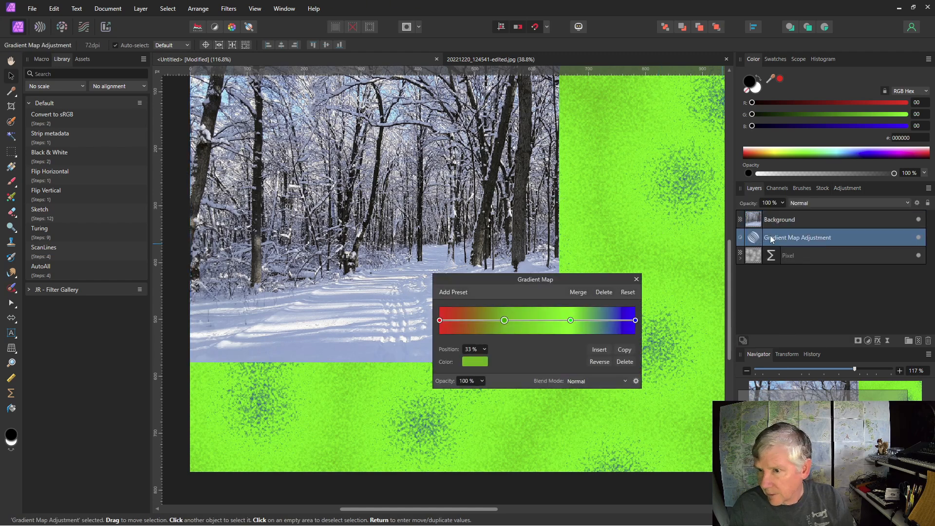
pyautogui.click(440, 320)
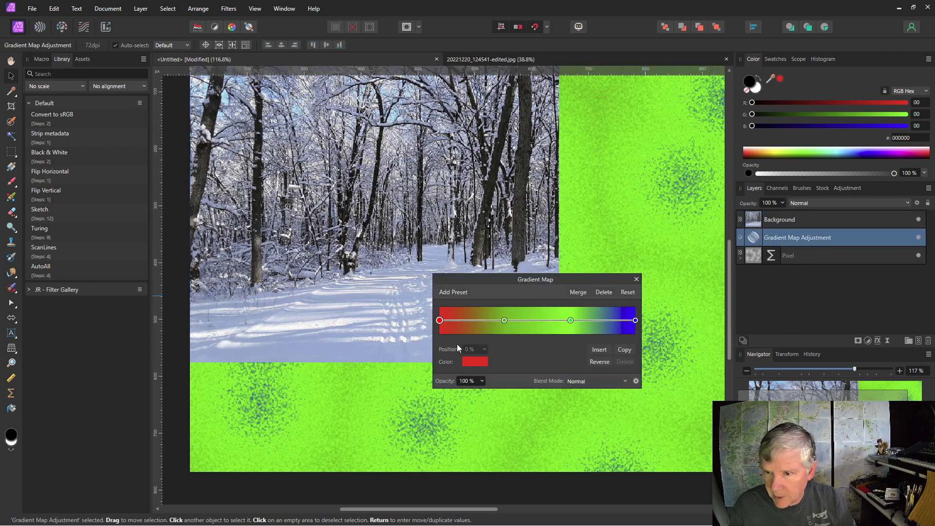
pyautogui.click(476, 361)
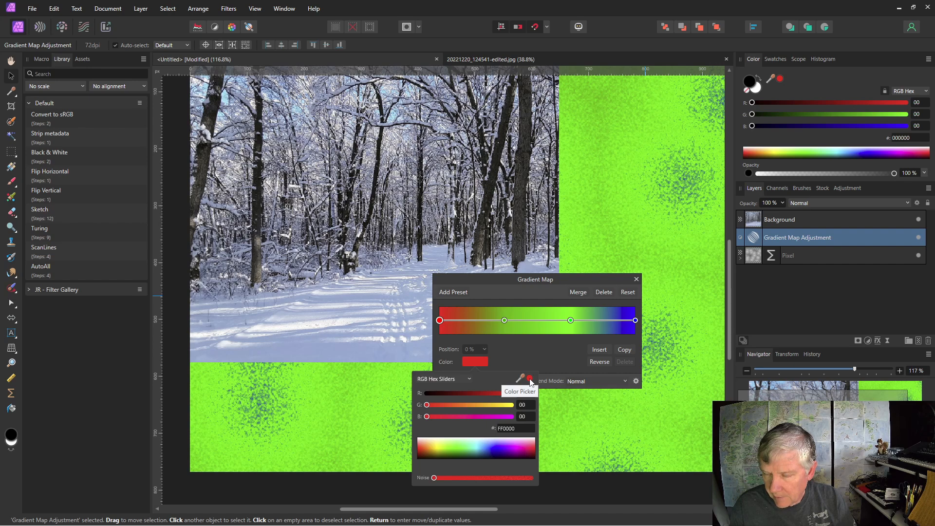
pyautogui.moveTo(530, 379); pyautogui.dragTo(219, 318)
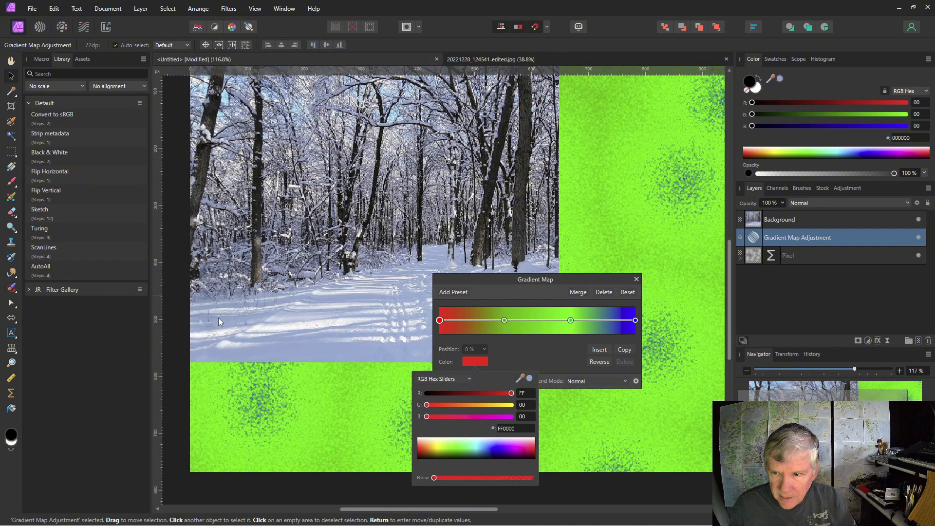
pyautogui.click(530, 379)
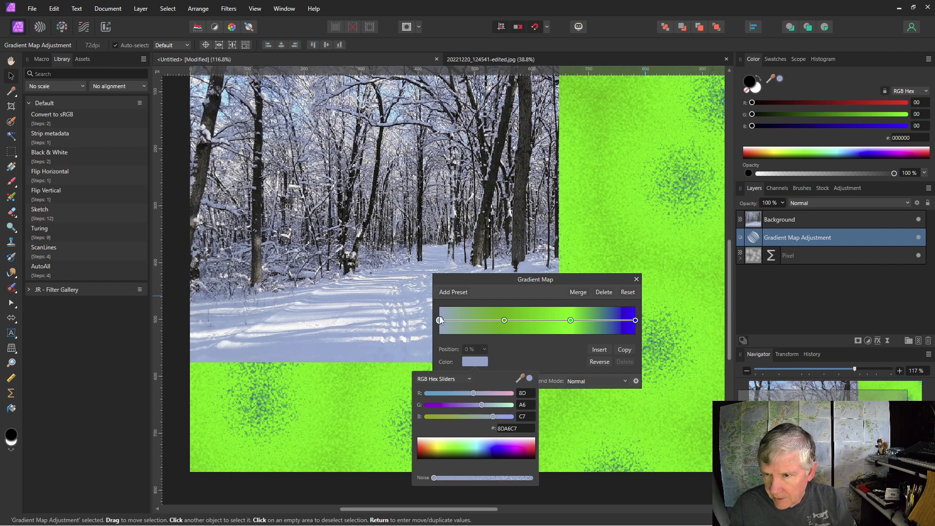
pyautogui.click(516, 355)
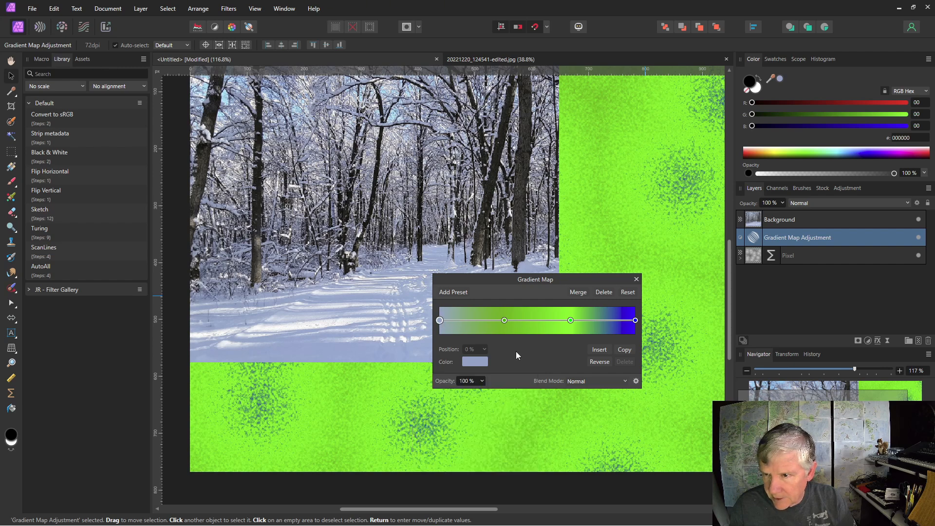
# Recolour the gradient map's 33% stop with the lighter snow blue BBCDE2 sampled from the photo's snowy path
pyautogui.click(505, 320)
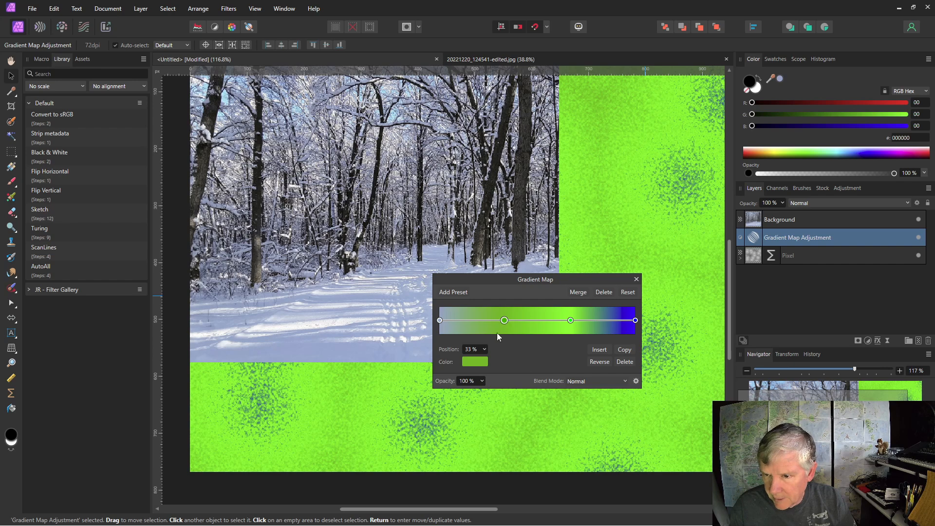
pyautogui.click(480, 363)
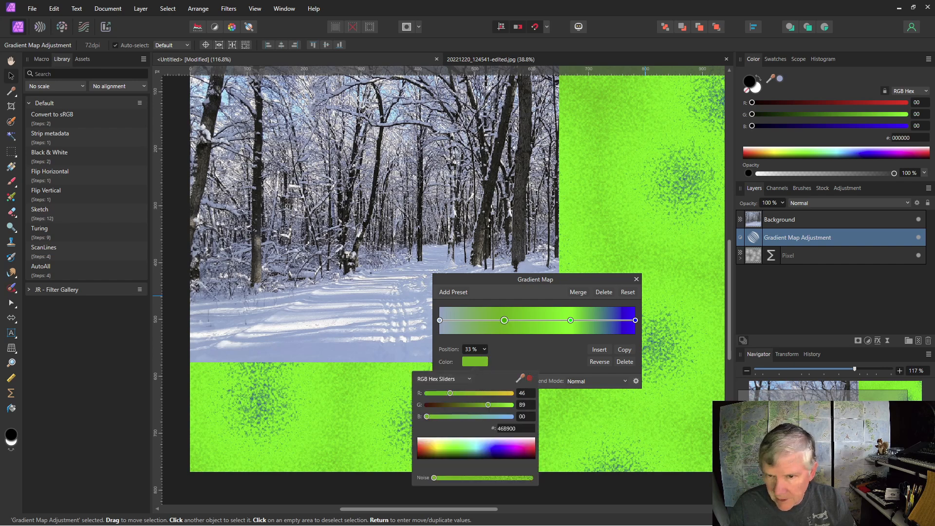
pyautogui.moveTo(529, 378); pyautogui.dragTo(326, 315)
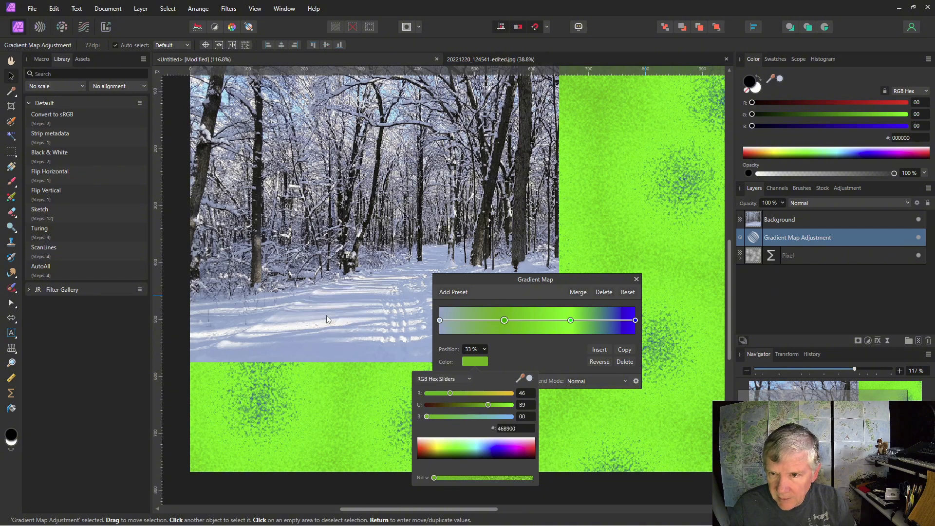
pyautogui.click(530, 378)
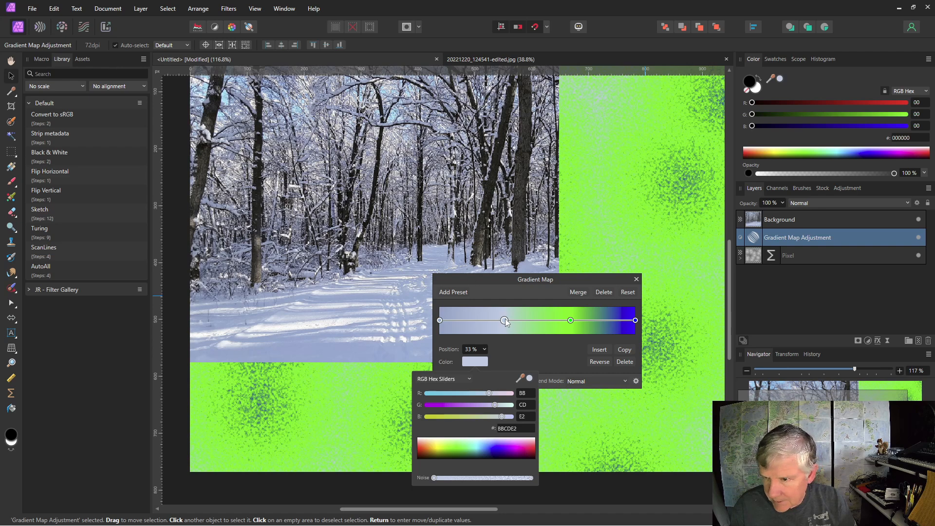
# Recolour the 67% stop with a pale snow grey sampled from the photo, HSL 252, 6, 83
pyautogui.click(570, 320)
pyautogui.moveTo(520, 378); pyautogui.dragTo(334, 321)
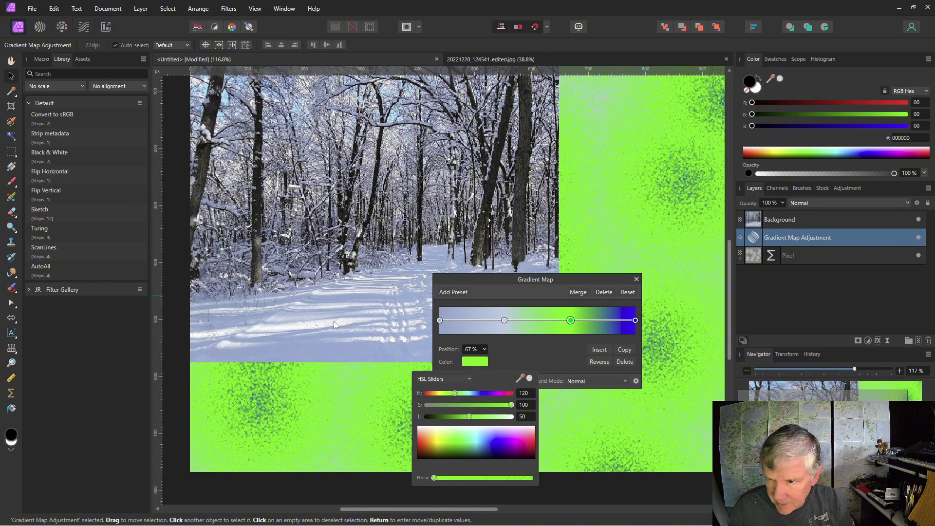
pyautogui.click(530, 379)
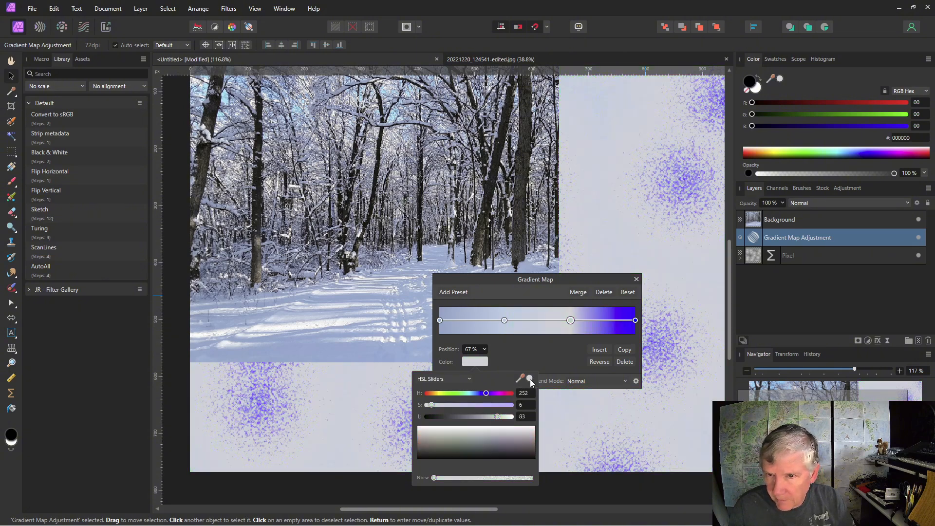
# Recolour the 100% stop with the sunlit snow's near-white, HSL 60, 25, 97, sampled from the photo, and close the gradient map settings
pyautogui.doubleClick(635, 320)
pyautogui.click(344, 323)
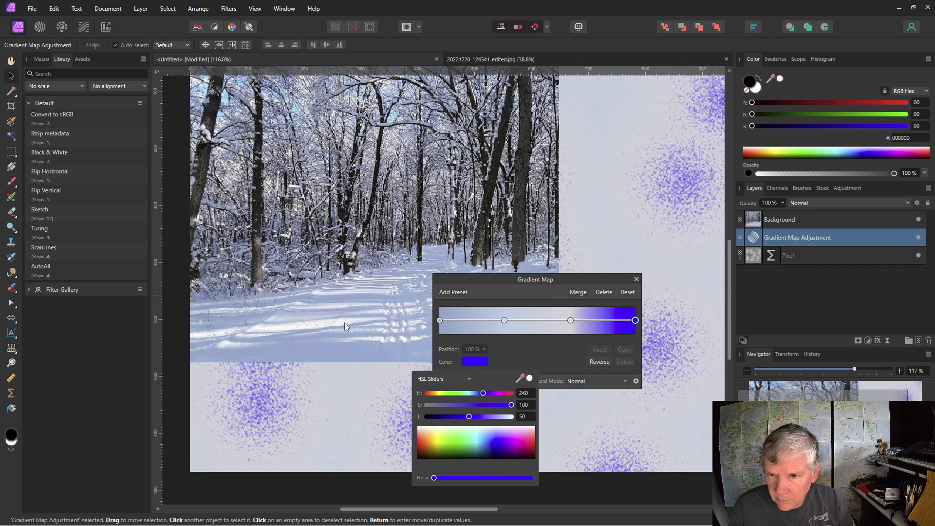
pyautogui.click(530, 378)
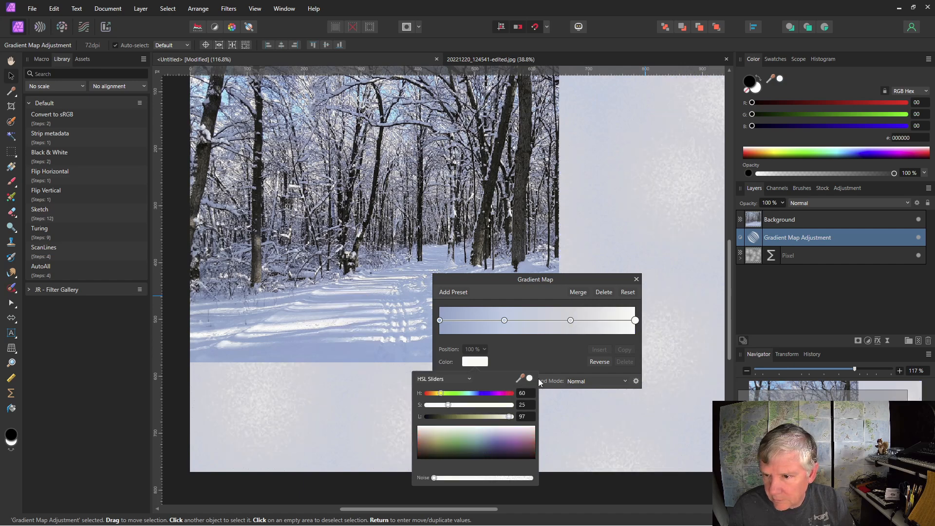
pyautogui.click(551, 352)
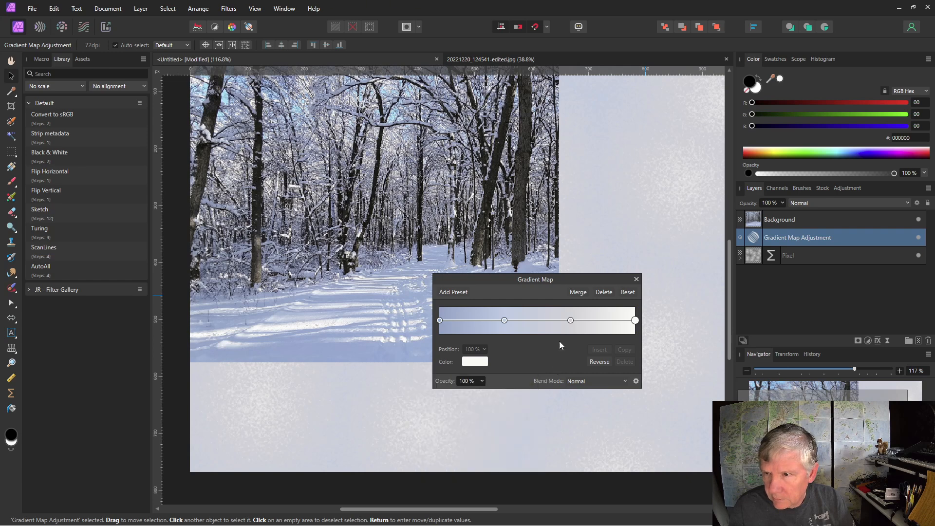
pyautogui.click(636, 280)
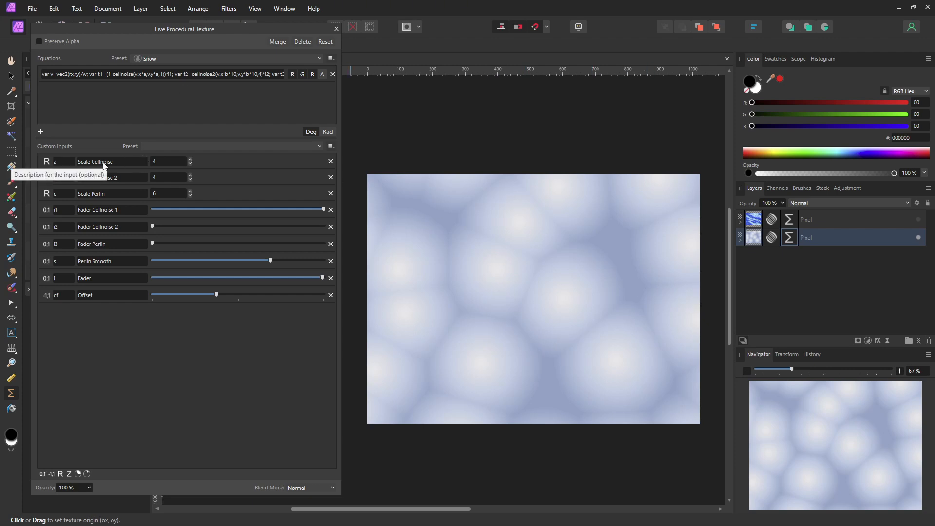
# Try the Snow texture's Scale Cellnoise input at 9, and return it to 4
pyautogui.click(190, 159)
pyautogui.click(190, 159)
pyautogui.click(191, 160)
pyautogui.click(190, 159)
pyautogui.click(190, 159)
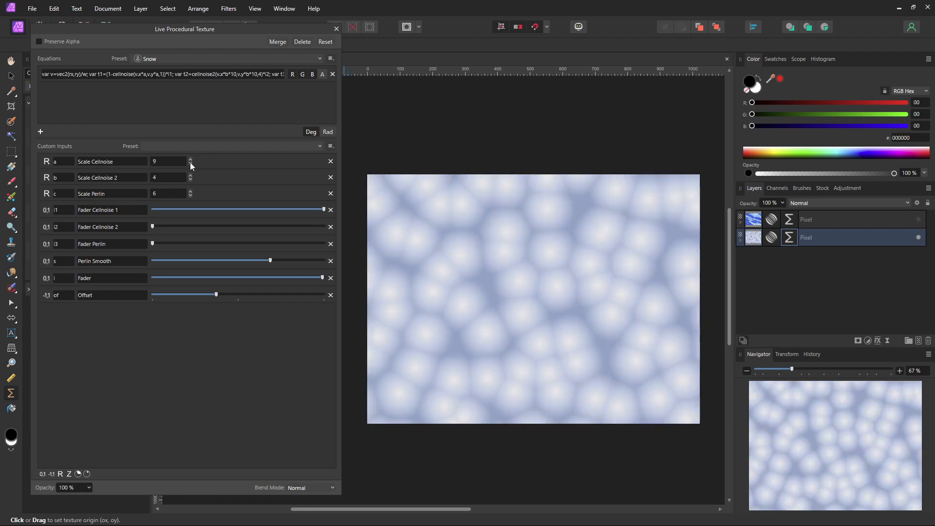
pyautogui.click(190, 166)
pyautogui.click(191, 166)
pyautogui.click(190, 166)
pyautogui.click(191, 166)
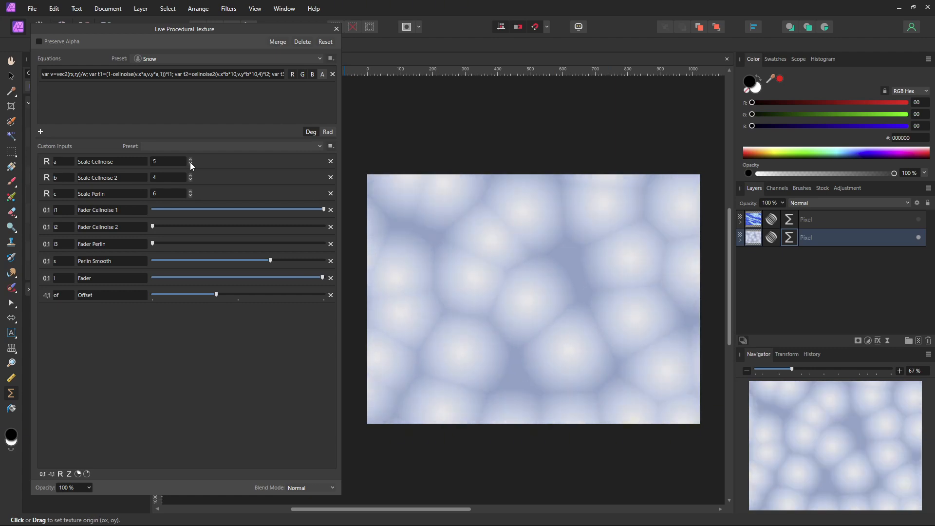
pyautogui.click(190, 166)
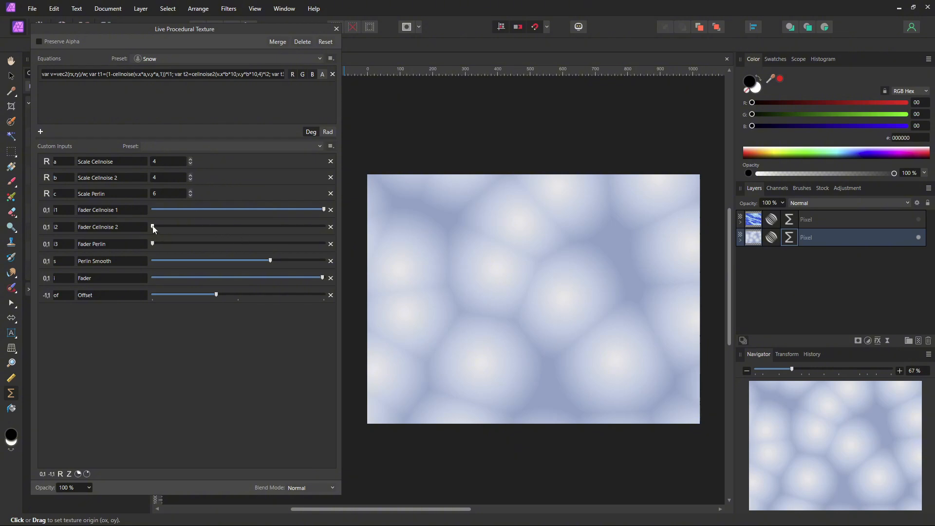
# Raise Fader Cellnoise 2 to about one third of its range to add fine cell noise to the snow texture
pyautogui.moveTo(152, 227); pyautogui.dragTo(201, 229)
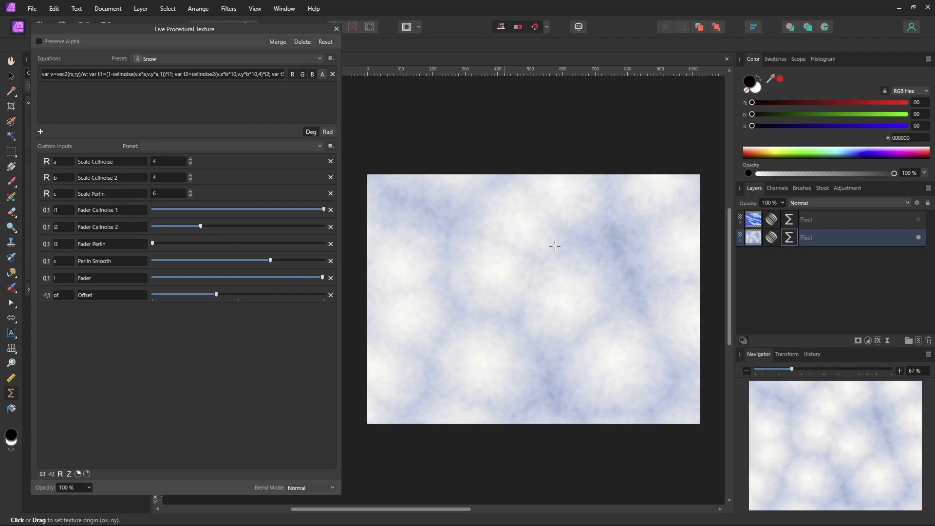
pyautogui.scroll(5, 568, 248)
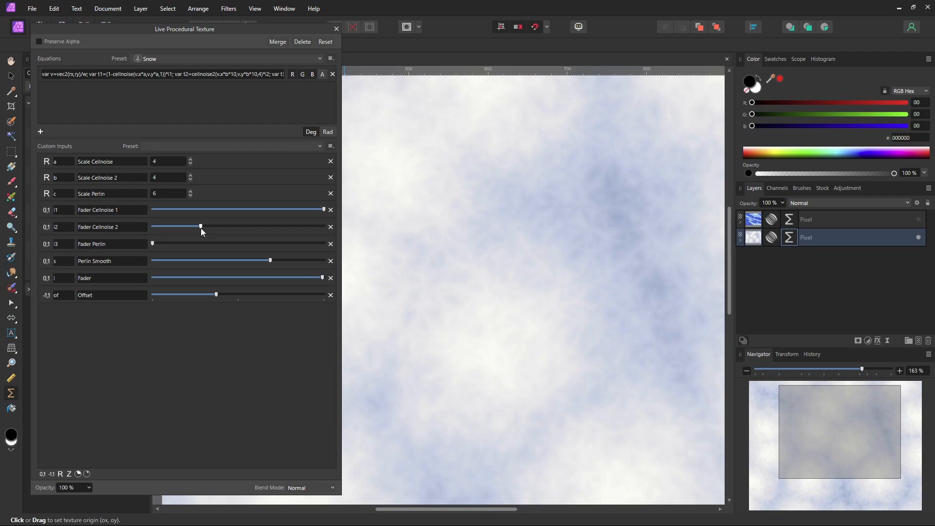
pyautogui.moveTo(206, 227); pyautogui.dragTo(230, 232)
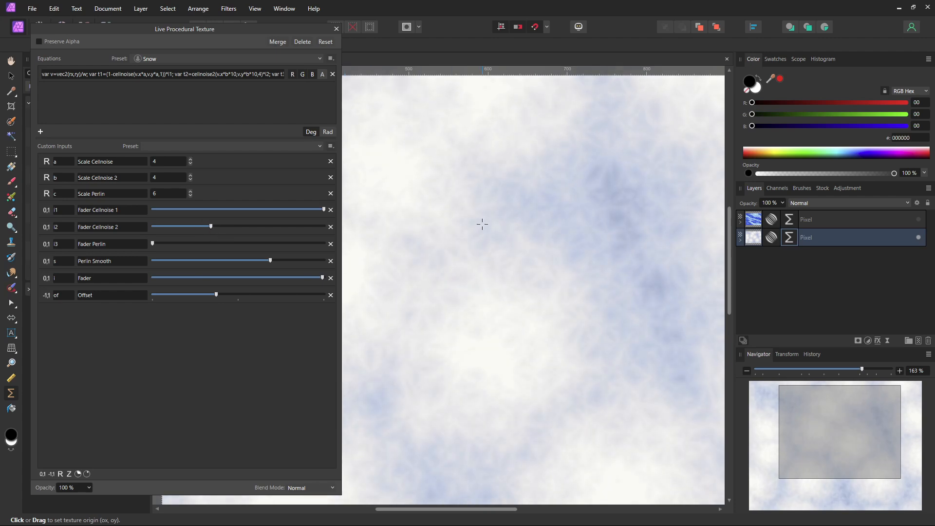
# Inspect the snow texture at several magnifications and move its origin diagonally down and to the left to shift the pattern
pyautogui.scroll(-5, 489, 230)
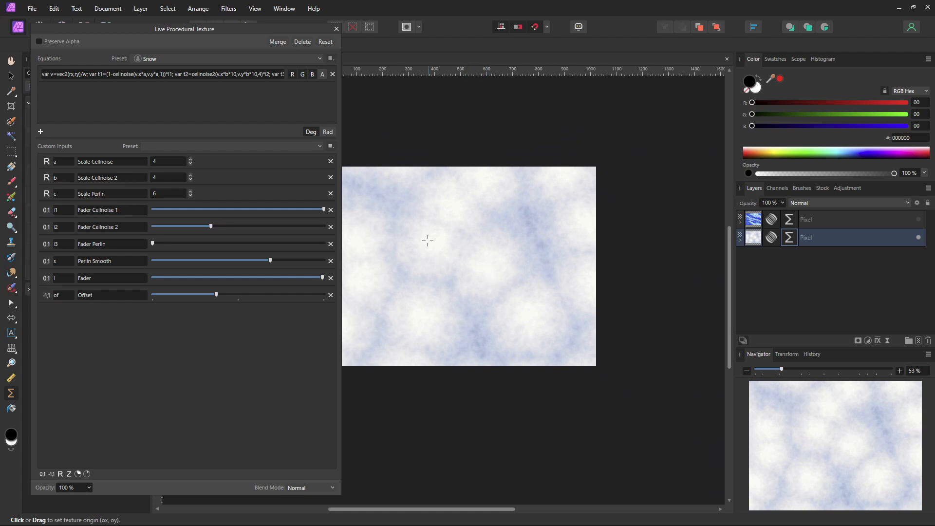
pyautogui.scroll(5, 428, 241)
pyautogui.scroll(-3, 448, 242)
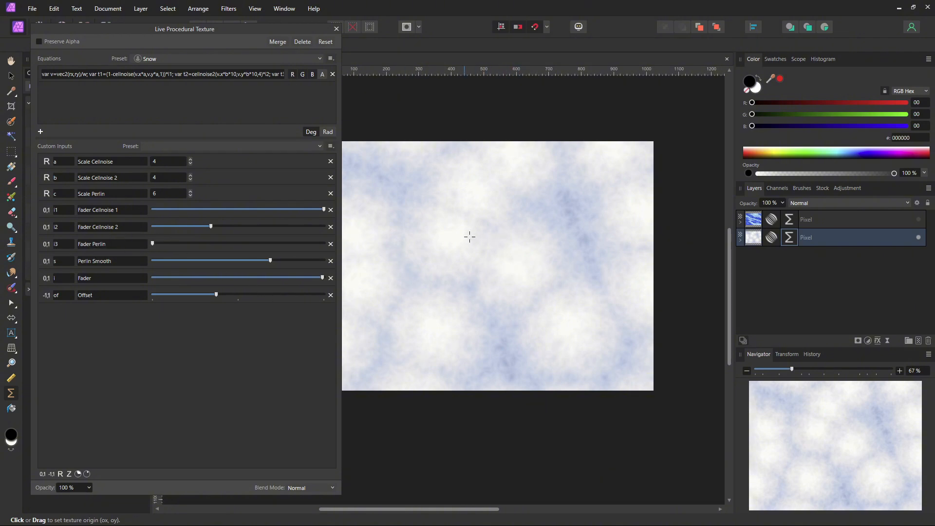
pyautogui.scroll(5, 475, 244)
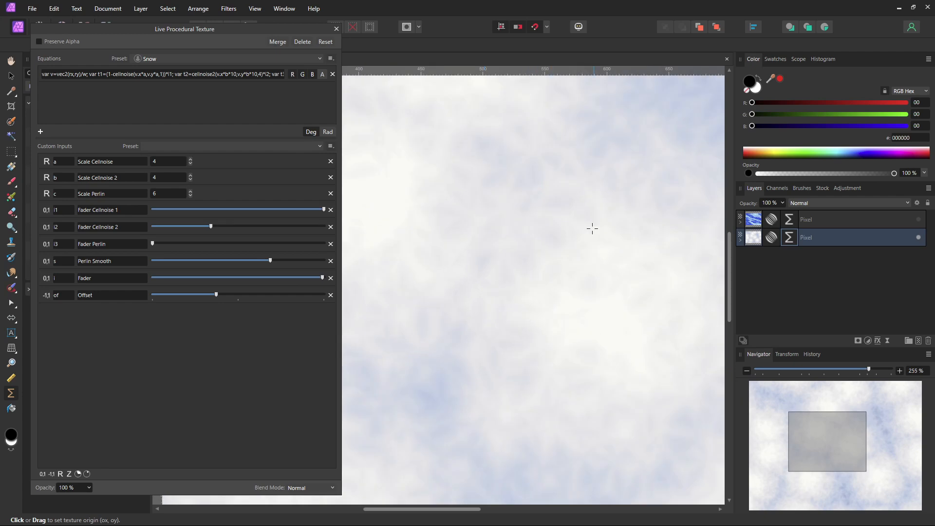
pyautogui.moveTo(593, 229); pyautogui.dragTo(407, 411)
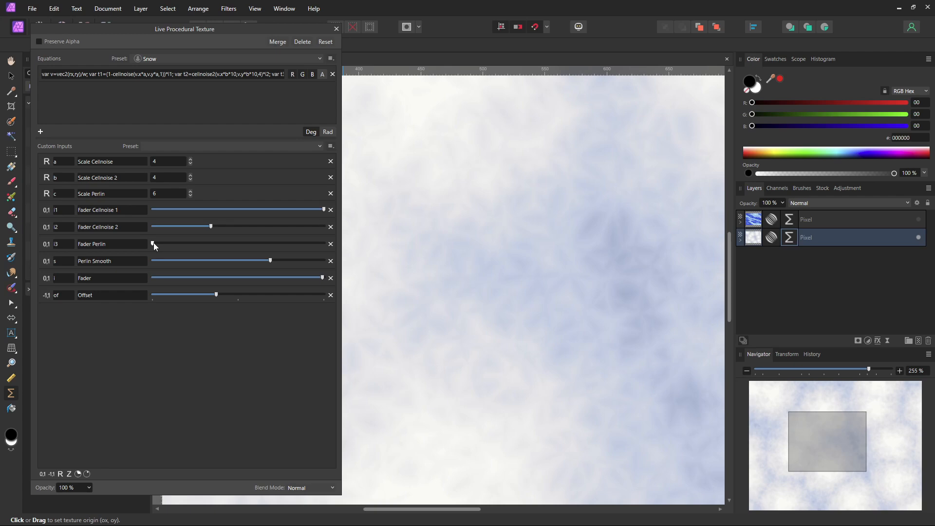
# Raise Fader Perlin to about one eighth of its range and inspect the added Perlin detail across the snow texture
pyautogui.moveTo(154, 242); pyautogui.dragTo(171, 246)
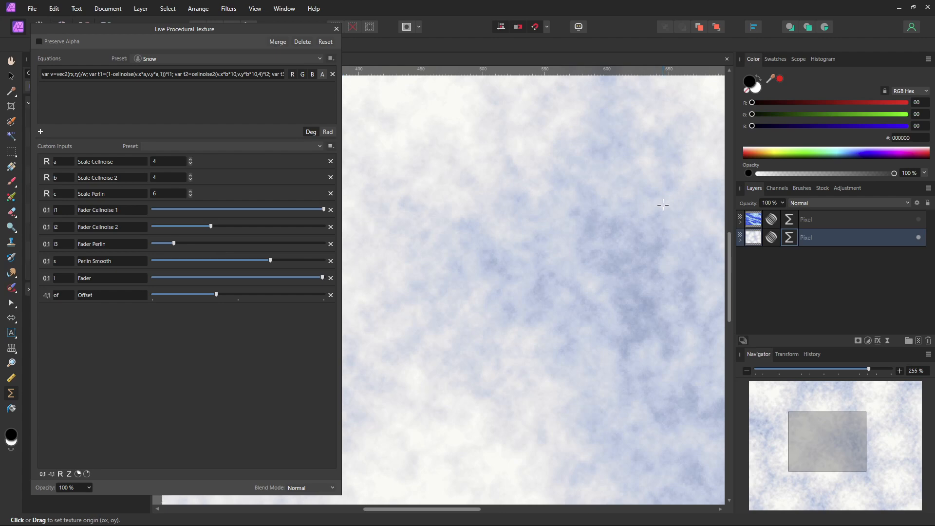
pyautogui.scroll(-5, 659, 205)
pyautogui.scroll(2, 672, 209)
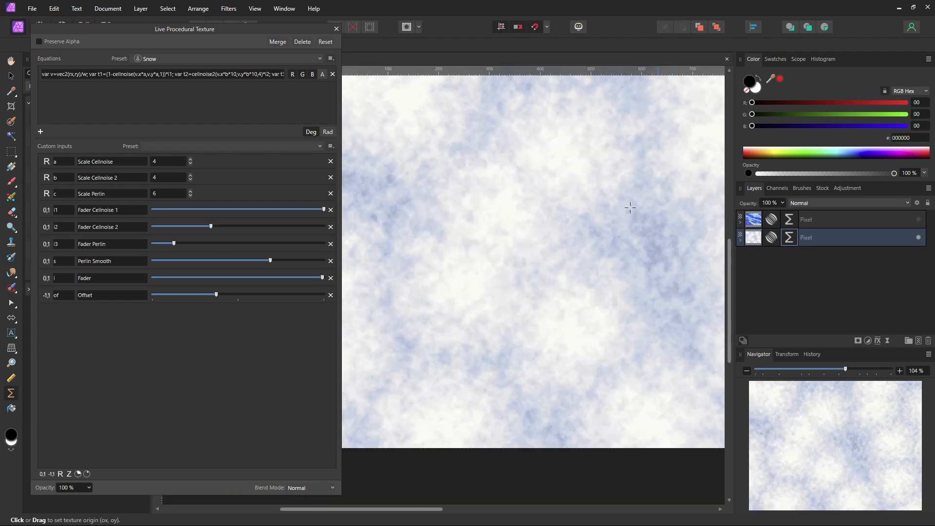
pyautogui.scroll(1, 579, 207)
pyautogui.scroll(-2, 472, 225)
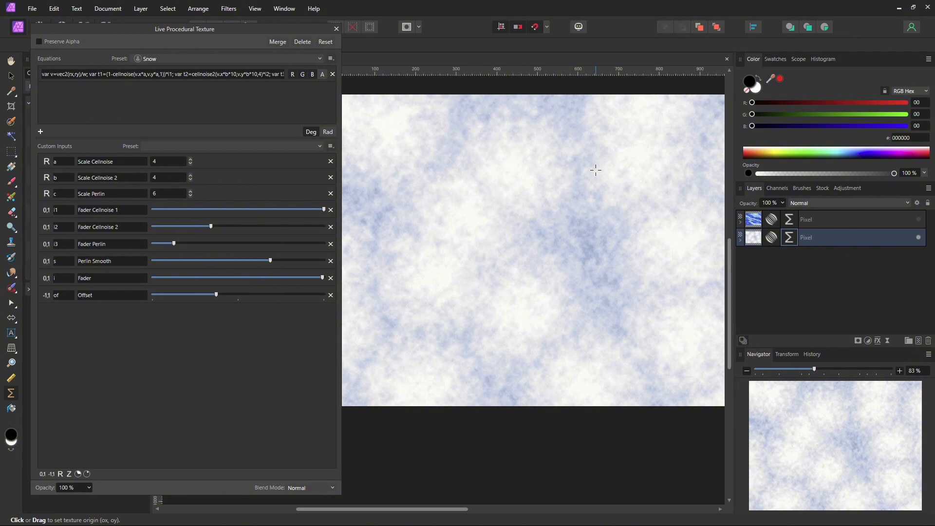
pyautogui.scroll(1, 594, 170)
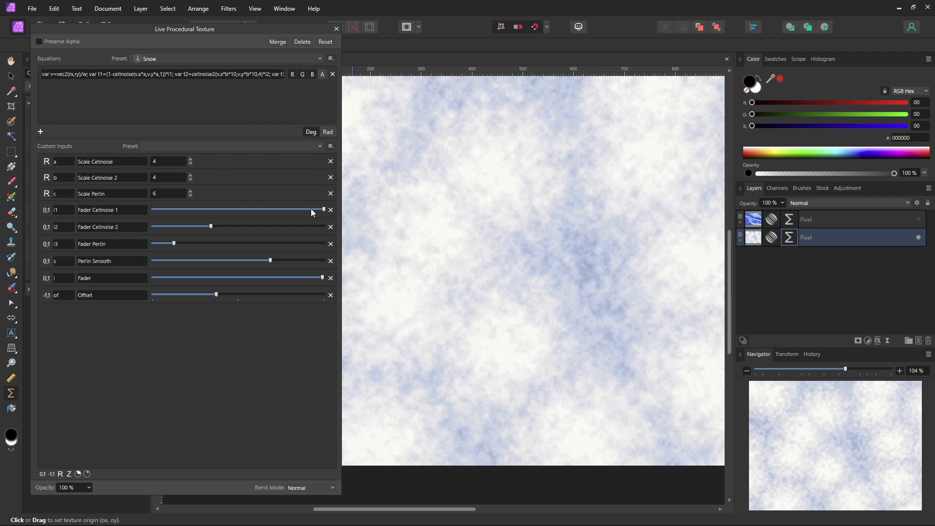
# Rebalance the texture with Fader Cellnoise 1 at about three quarters, Fader at about 90%, and Offset at its midpoint
pyautogui.moveTo(323, 209); pyautogui.dragTo(285, 208)
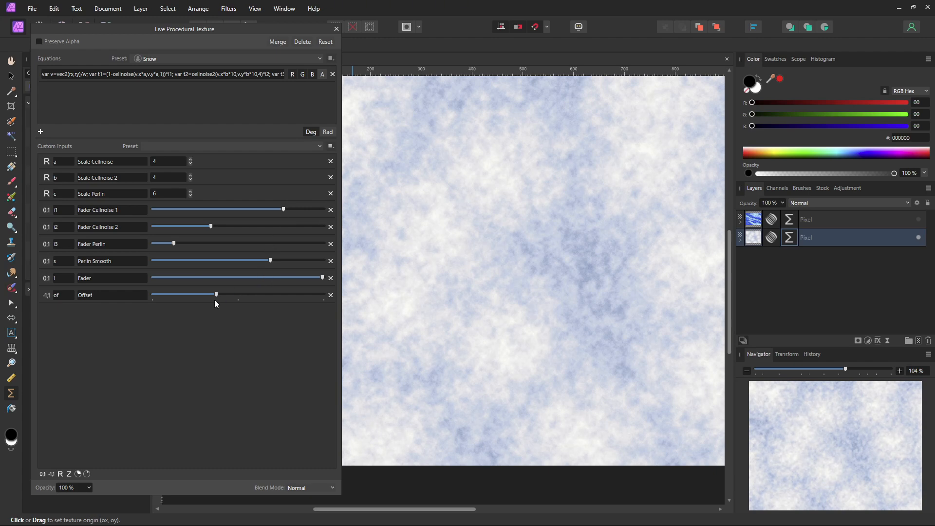
pyautogui.moveTo(215, 294); pyautogui.dragTo(232, 295)
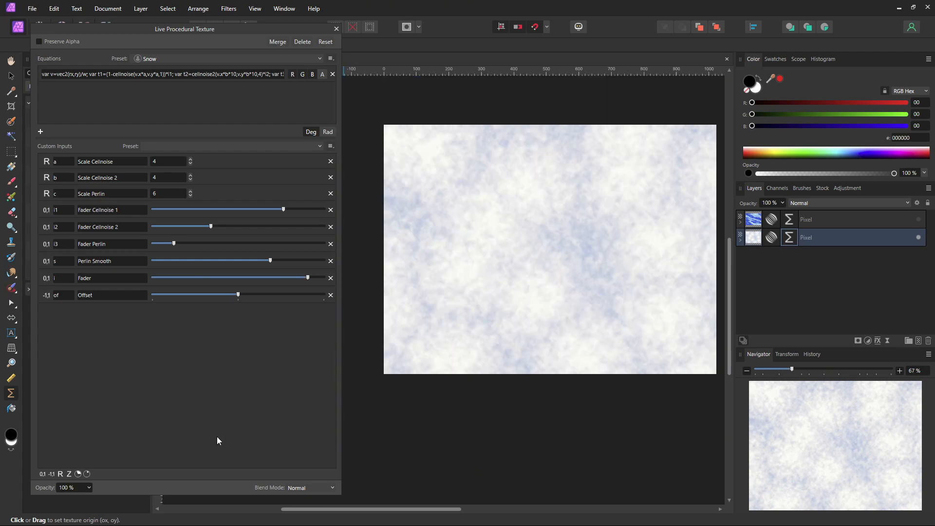
pyautogui.scroll(5, 658, 205)
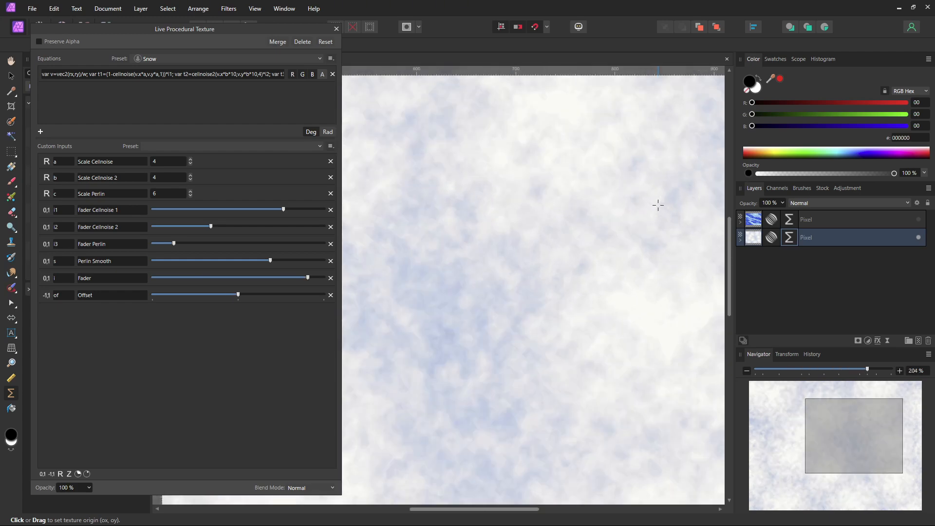
pyautogui.scroll(-4, 658, 204)
pyautogui.scroll(2, 595, 211)
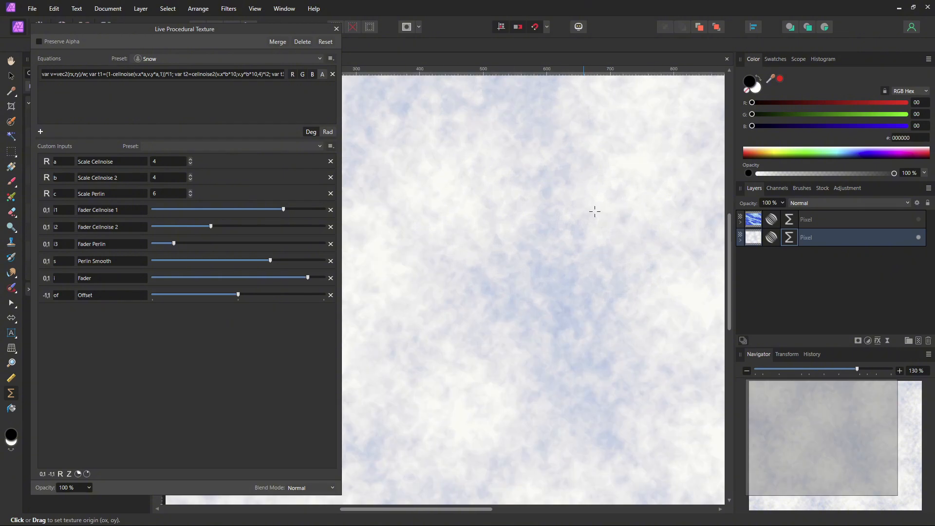
pyautogui.scroll(-4, 535, 255)
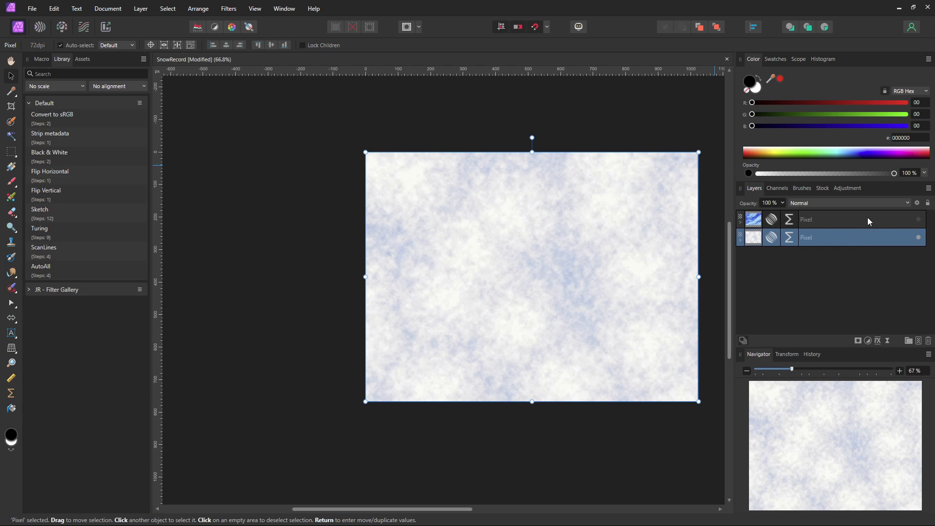
# Show the hidden upper Pixel layer over the snow texture and open its procedural texture settings, enlarging the custom inputs area to examine all its parameters
pyautogui.click(868, 218)
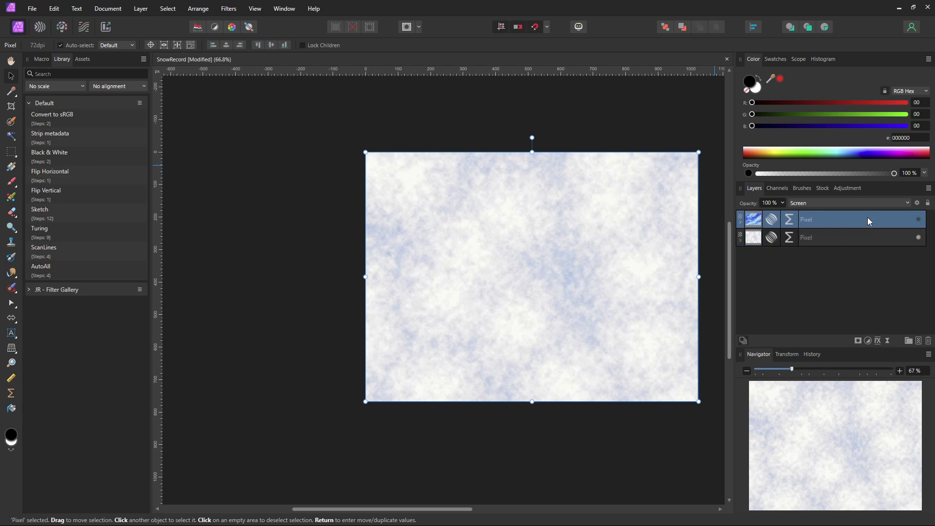
pyautogui.click(920, 220)
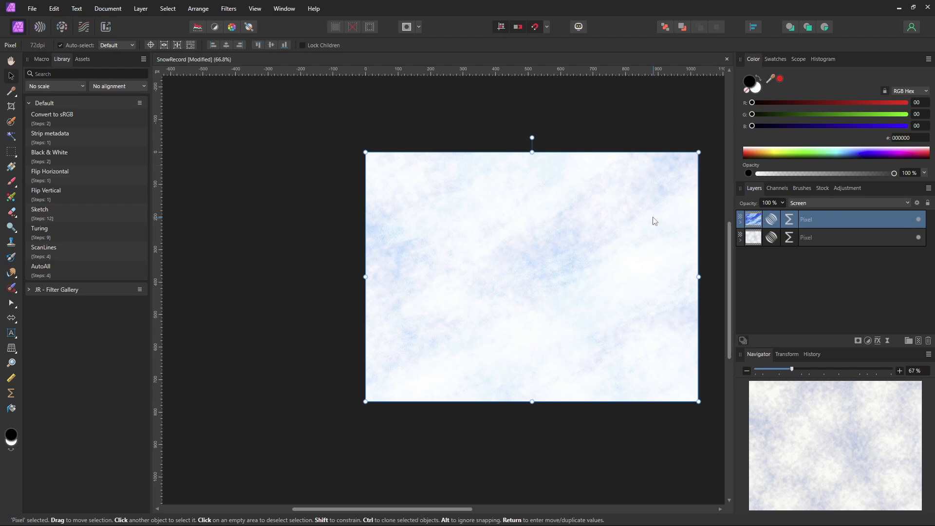
pyautogui.click(789, 219)
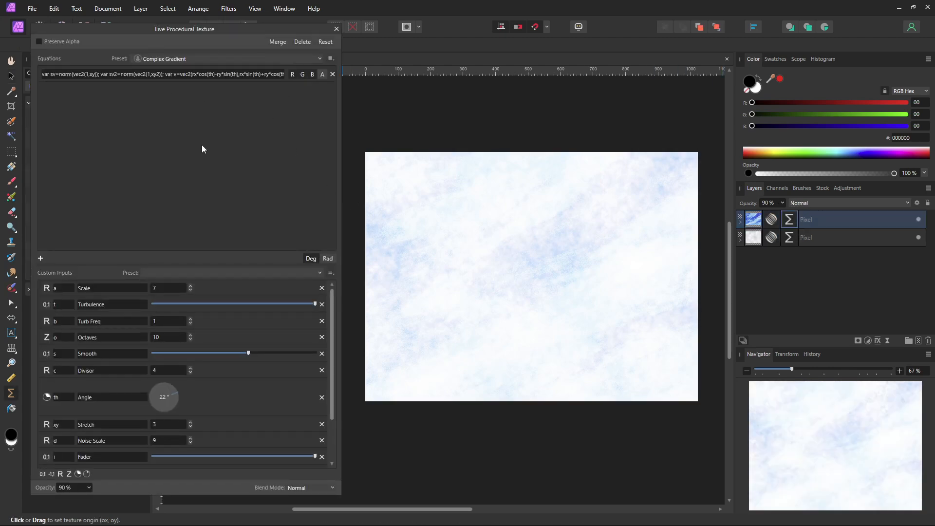
pyautogui.moveTo(231, 267); pyautogui.dragTo(231, 155)
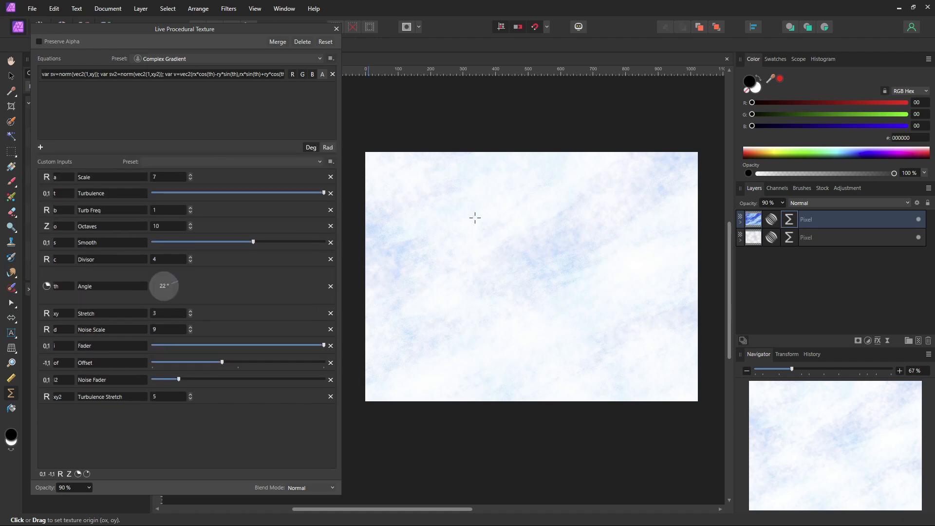
# Lower the opacity of the upper Screen-blended Pixel layer to 68%
pyautogui.click(826, 216)
pyautogui.click(782, 202)
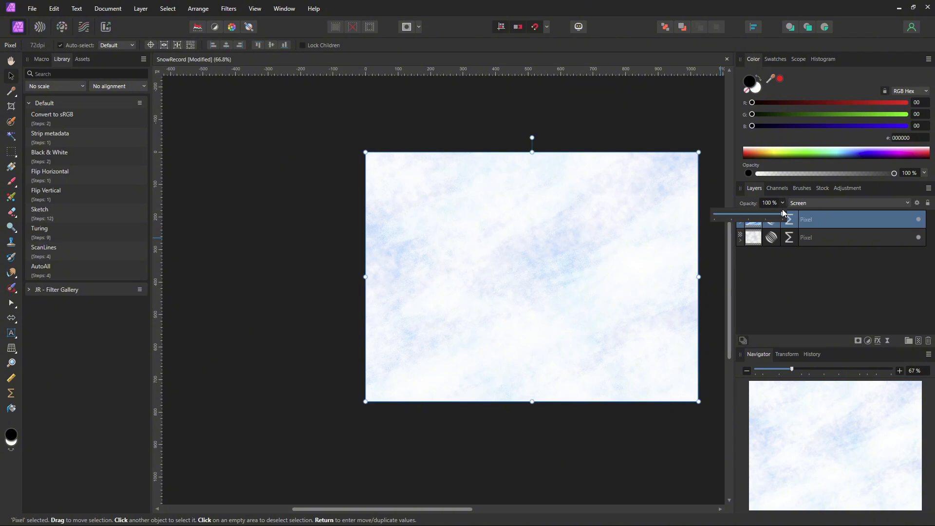
pyautogui.moveTo(761, 219)
pyautogui.mouseDown()
pyautogui.moveTo(706, 220)
pyautogui.moveTo(762, 224)
pyautogui.mouseUp()
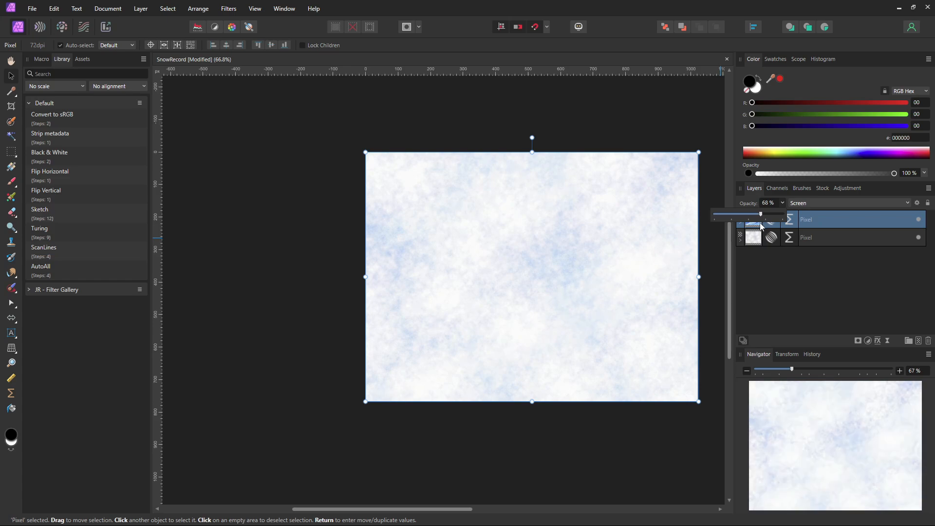